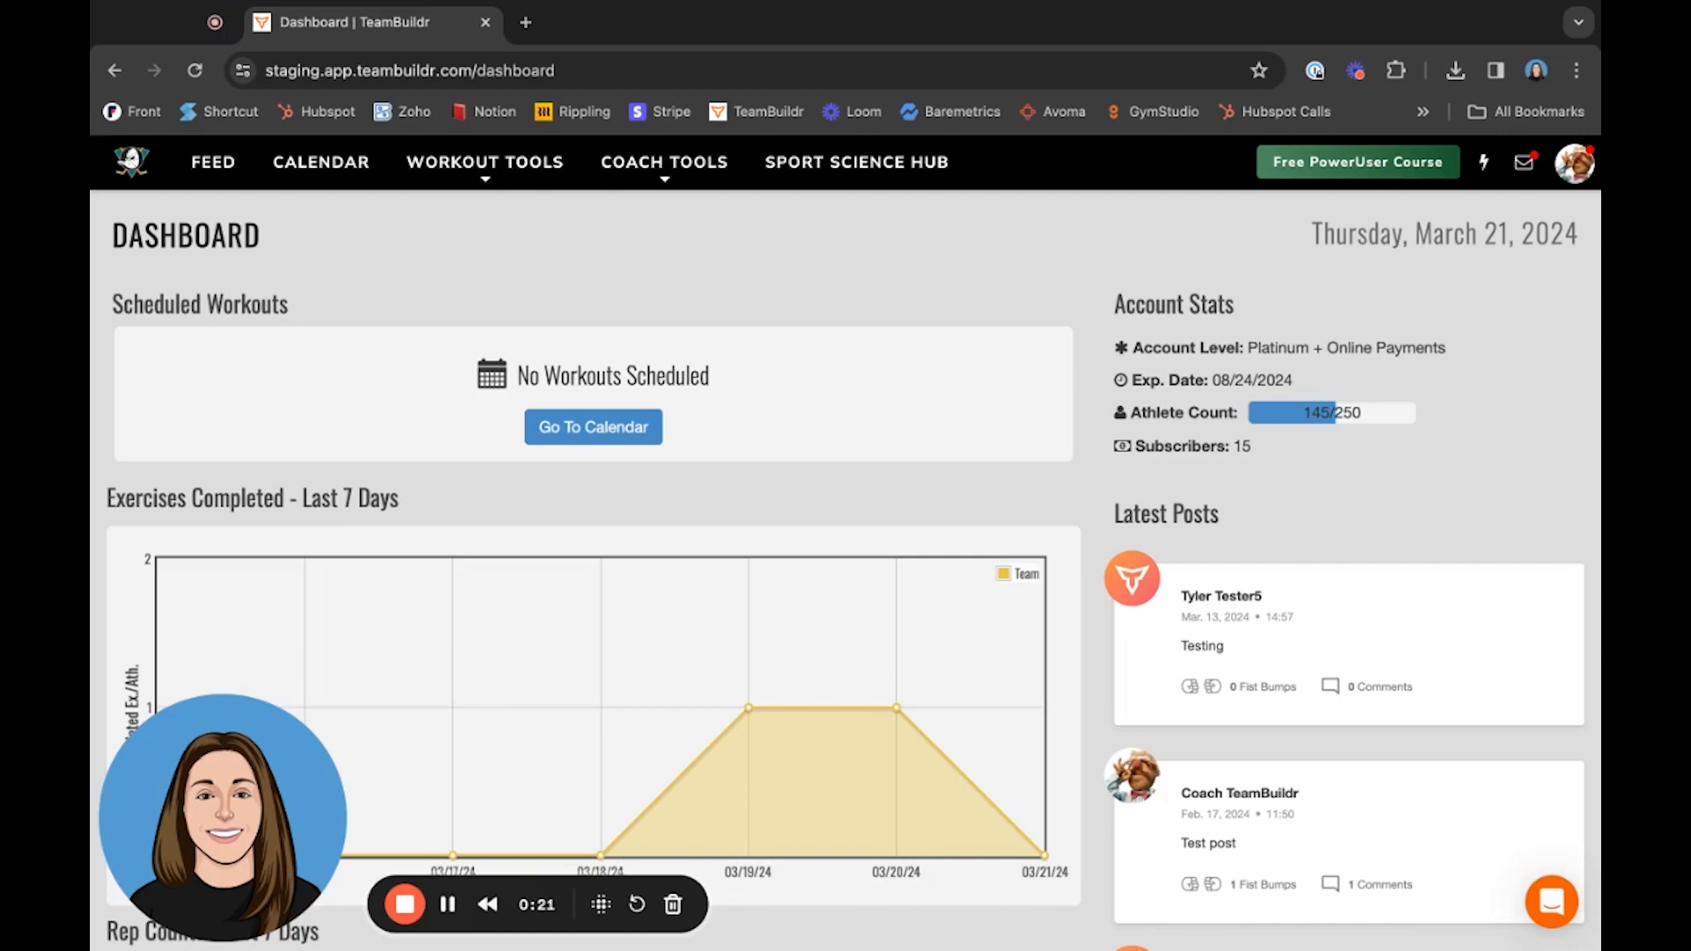
Go to the Evaluations page and start a new evaluation named "Test Eval".
click(484, 164)
click(441, 480)
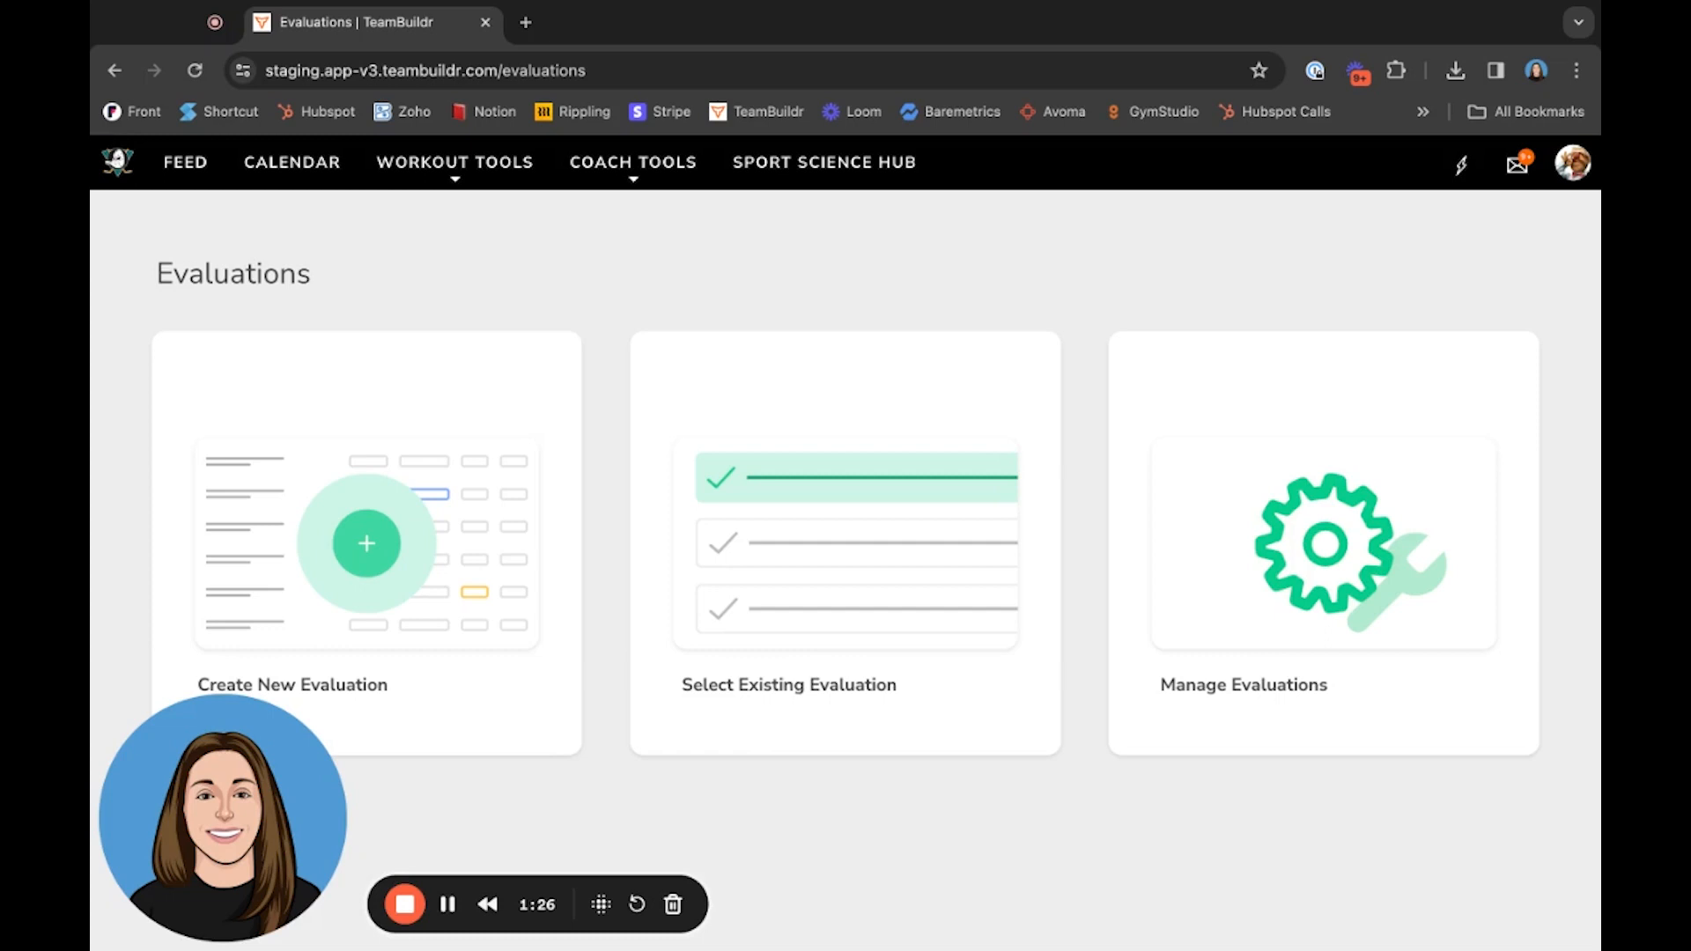
click(384, 596)
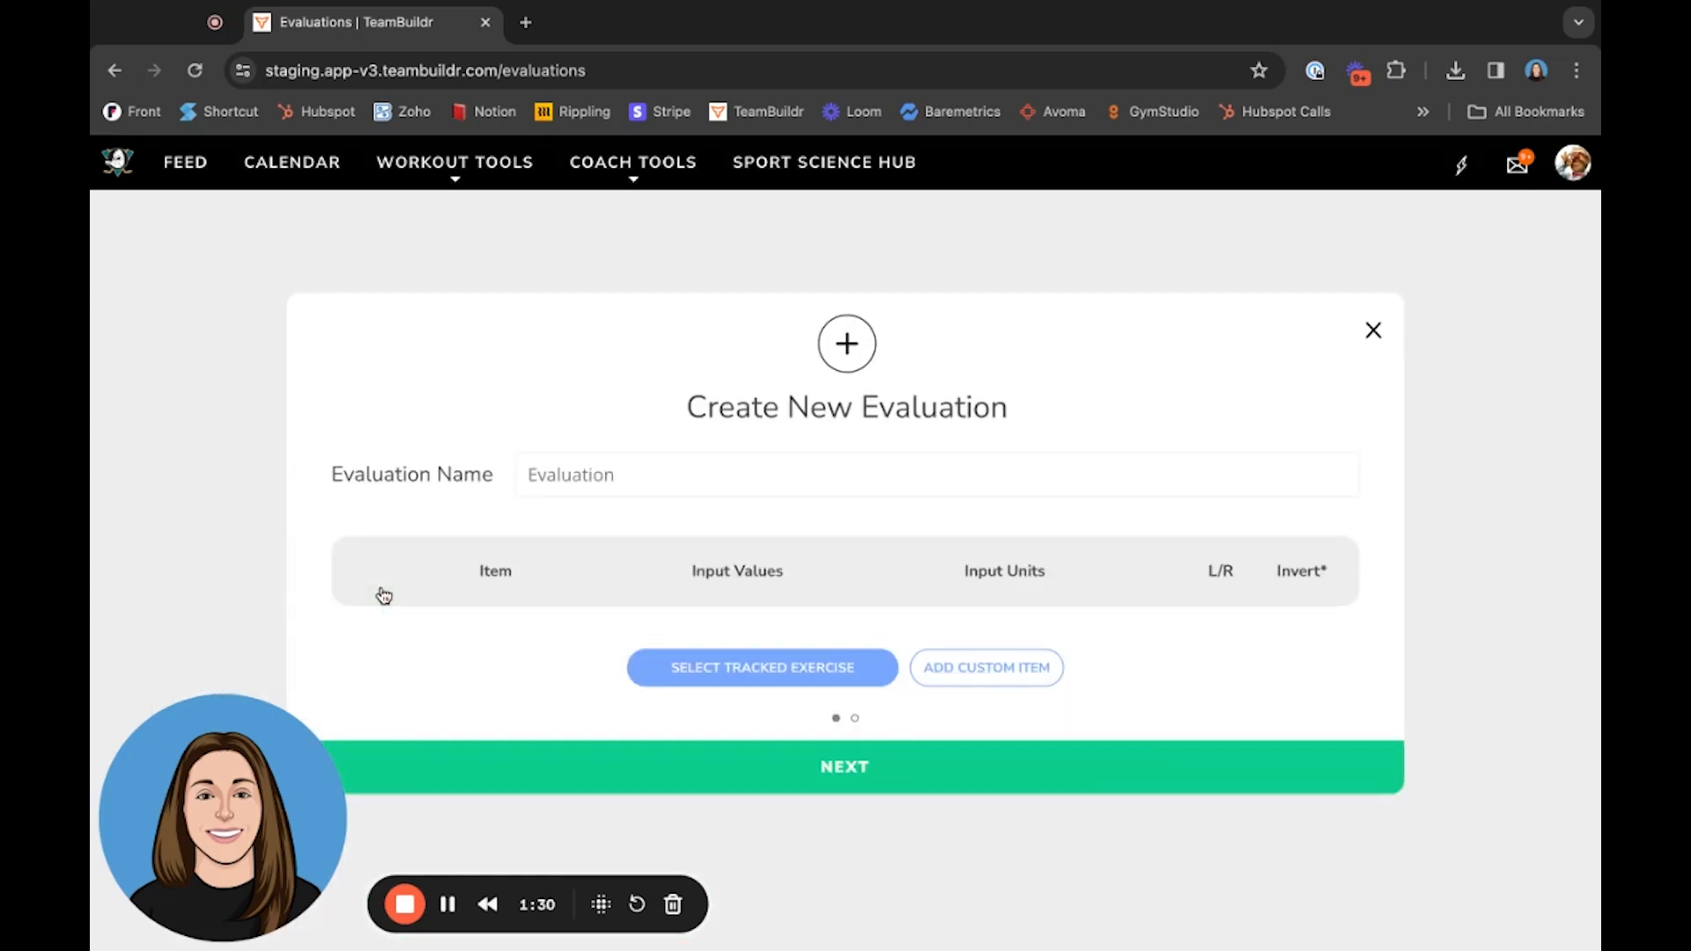
click(603, 478)
text(Test Eval)
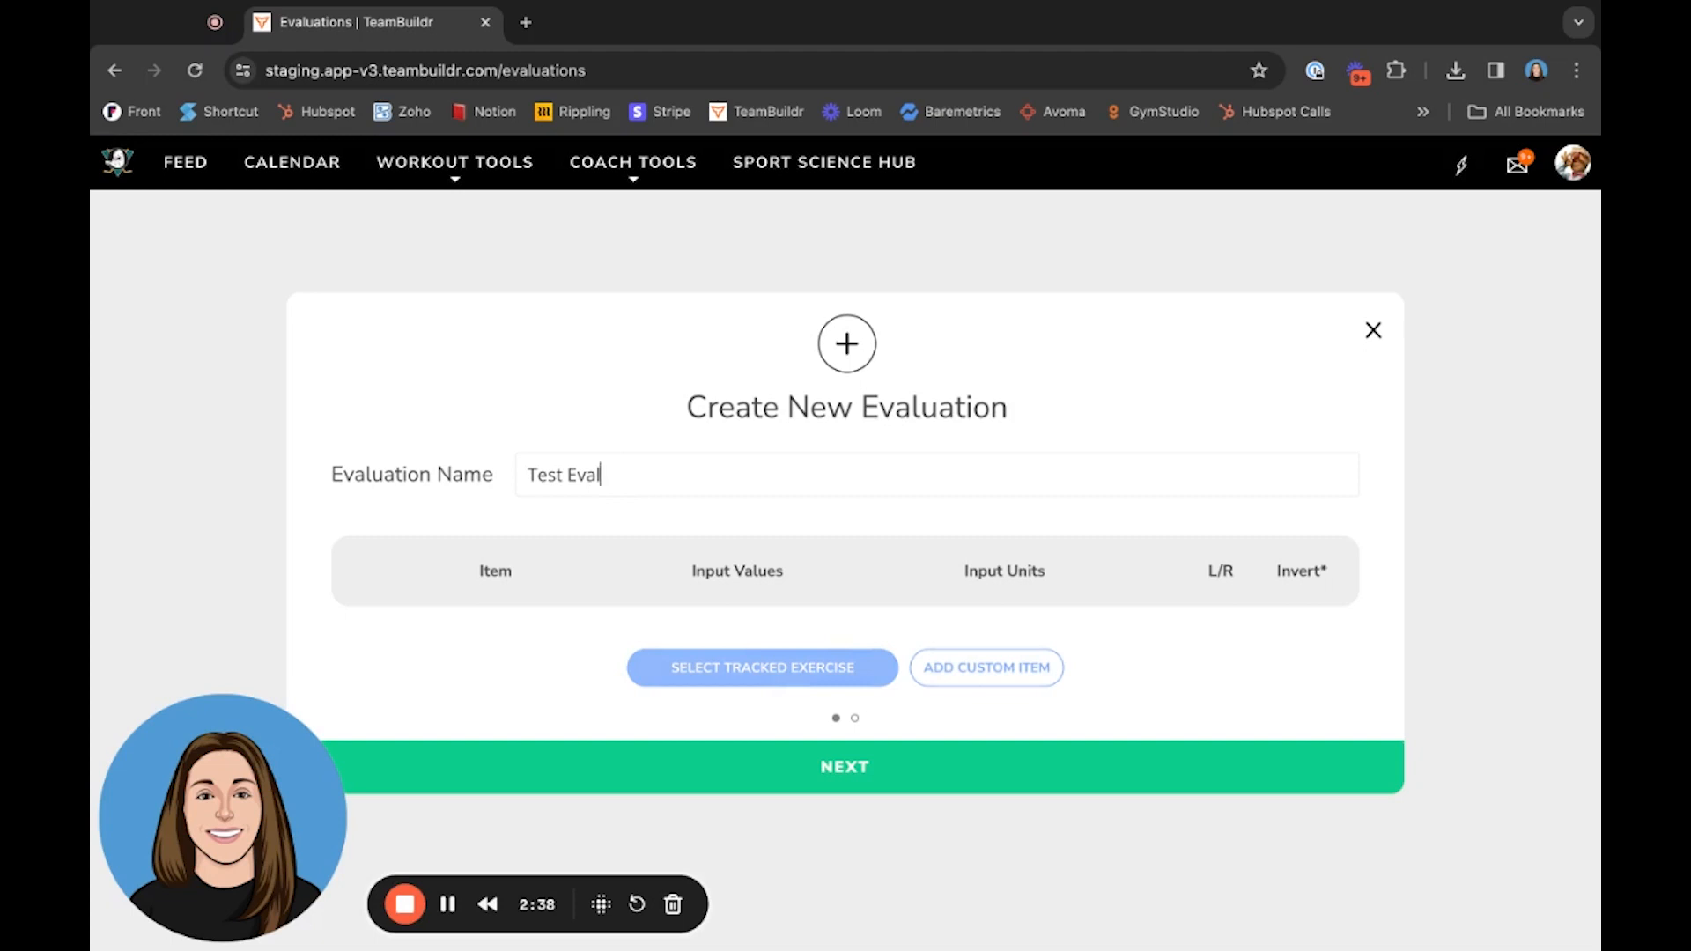
Add Back Squat as a tracked exercise in the new evaluation.
click(771, 679)
click(526, 615)
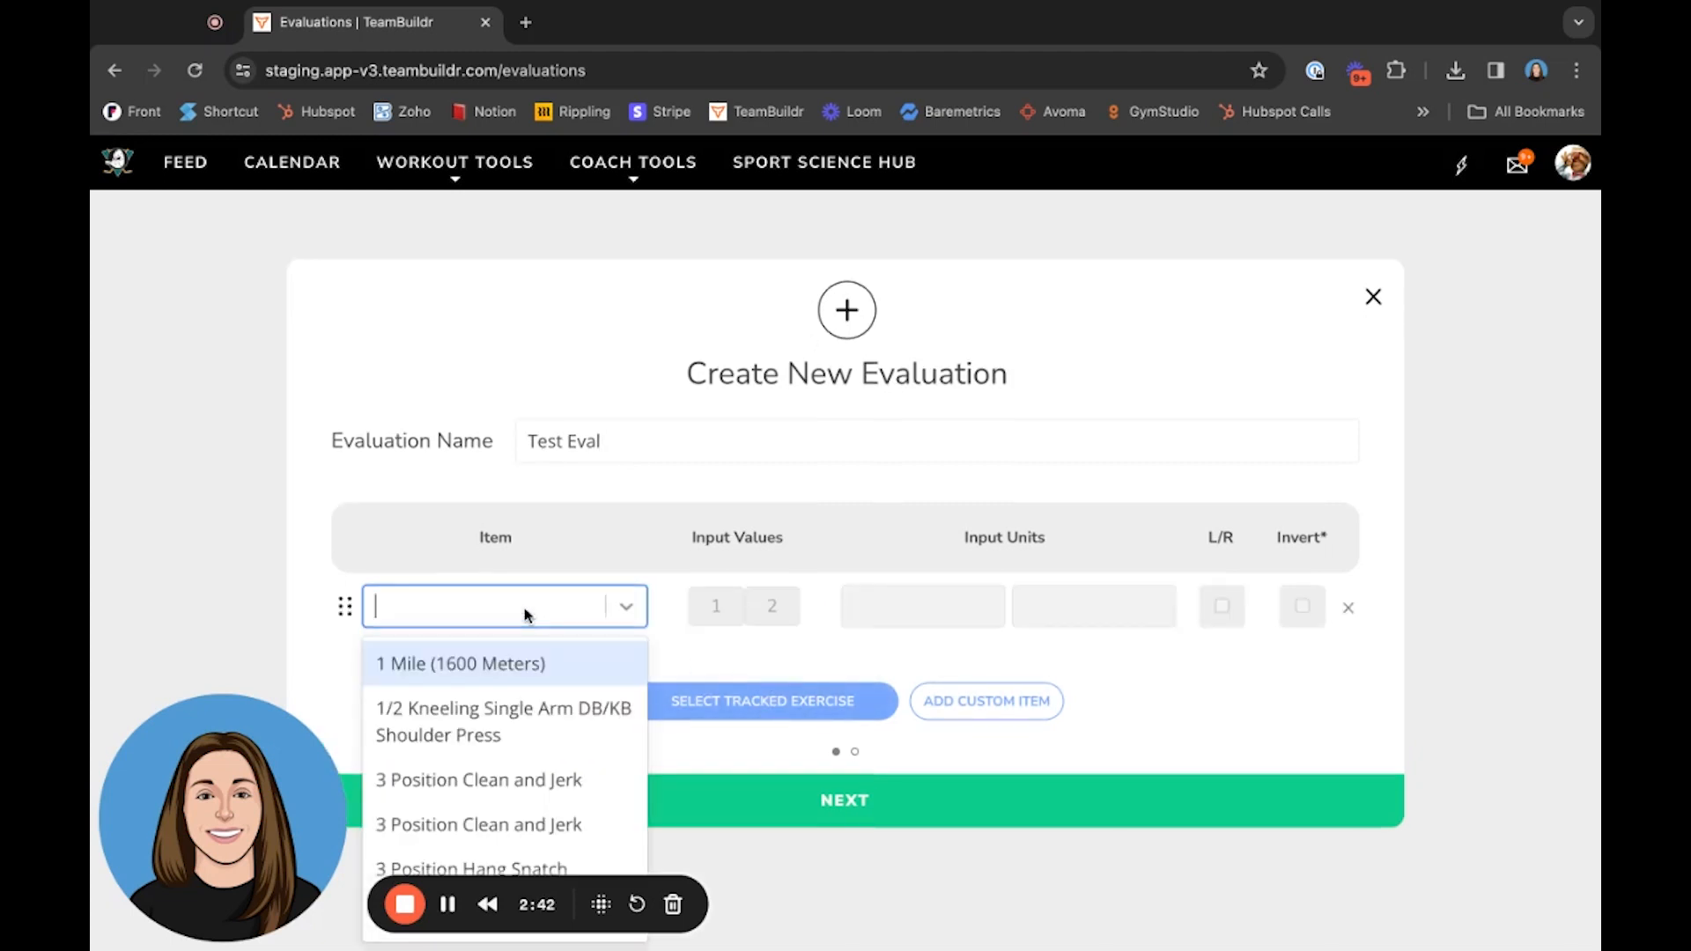
text(Bac)
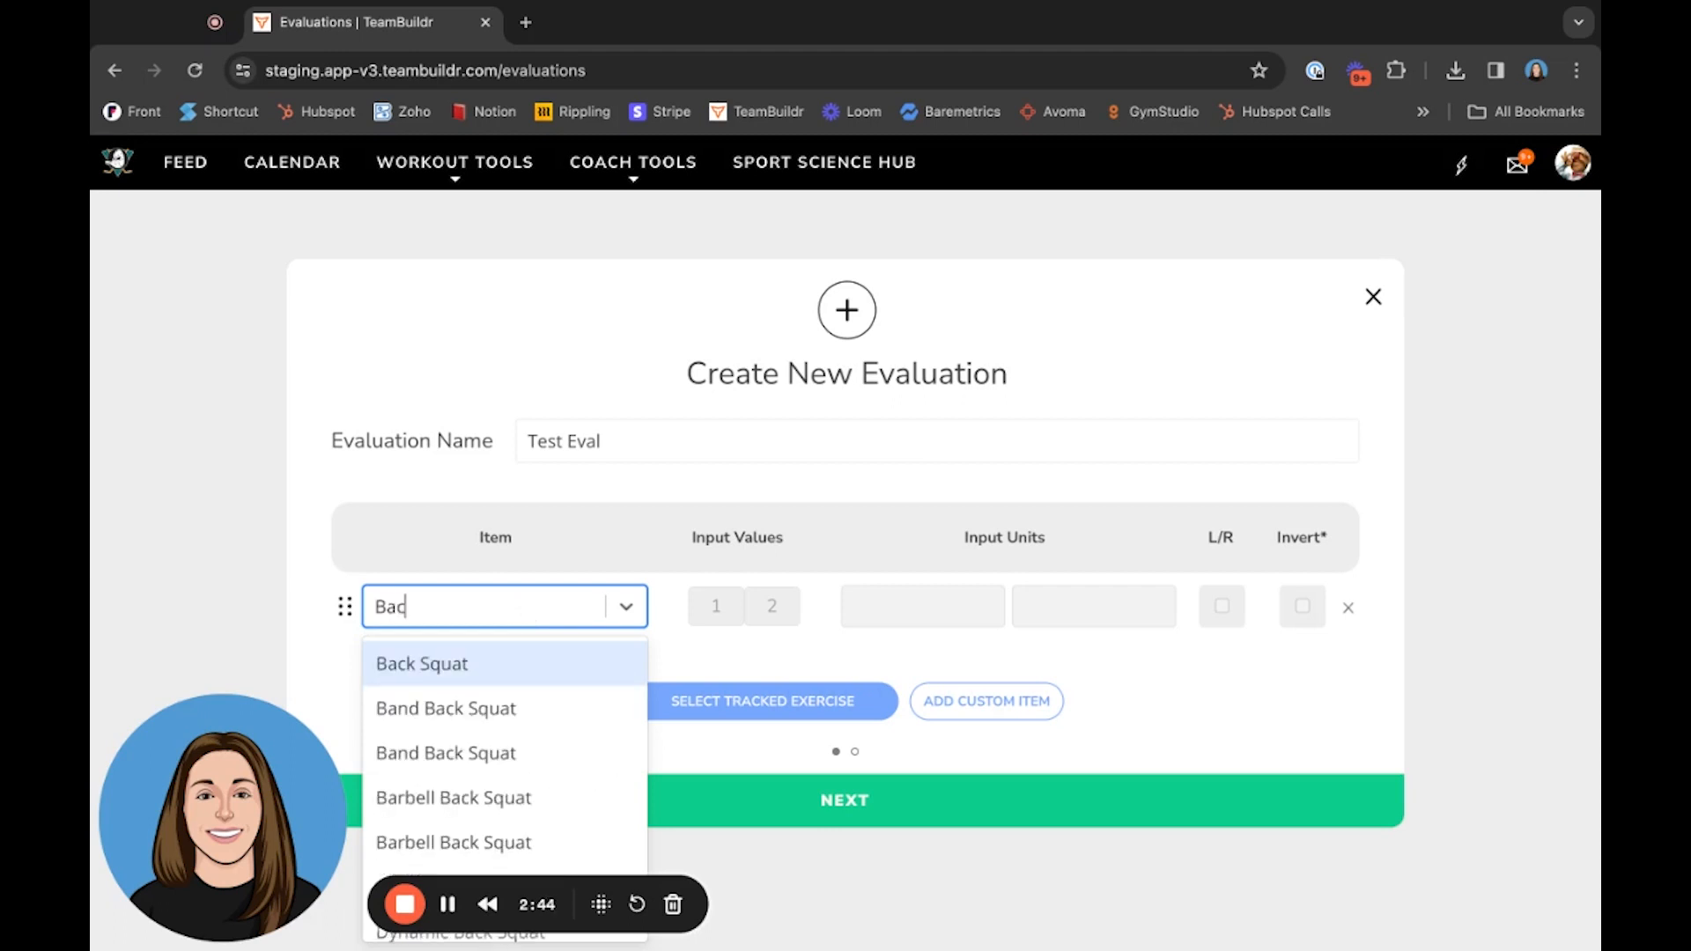
text(k)
click(423, 674)
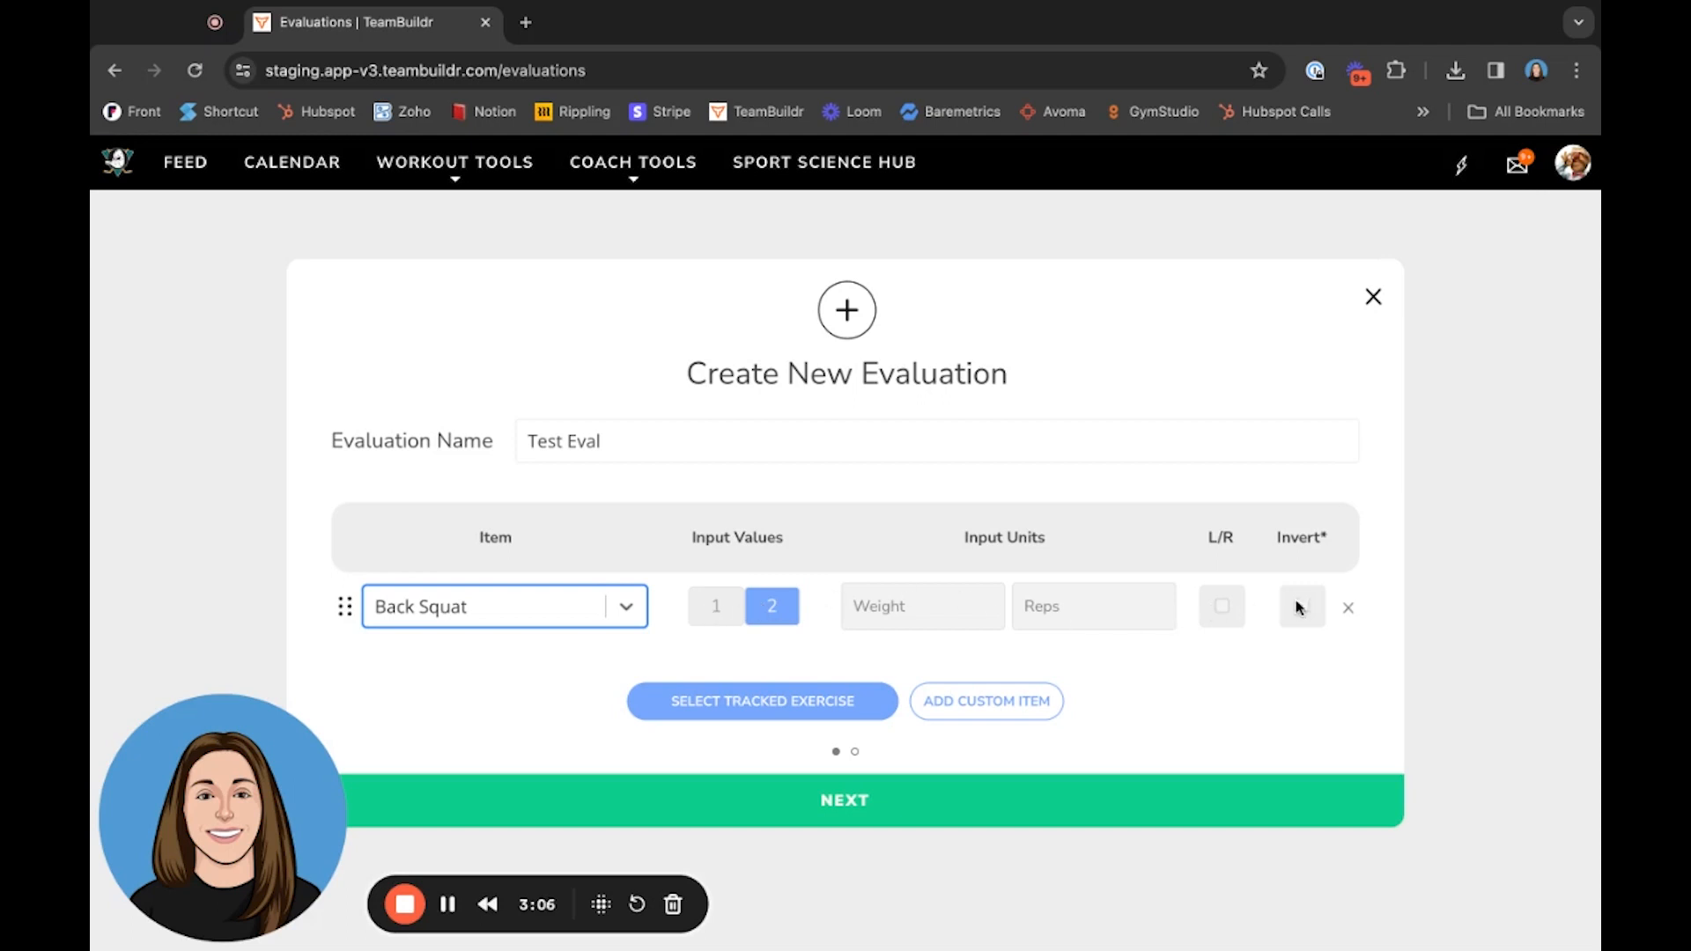
Add a custom item named "Wingspan" with one input value measured in inches.
click(990, 718)
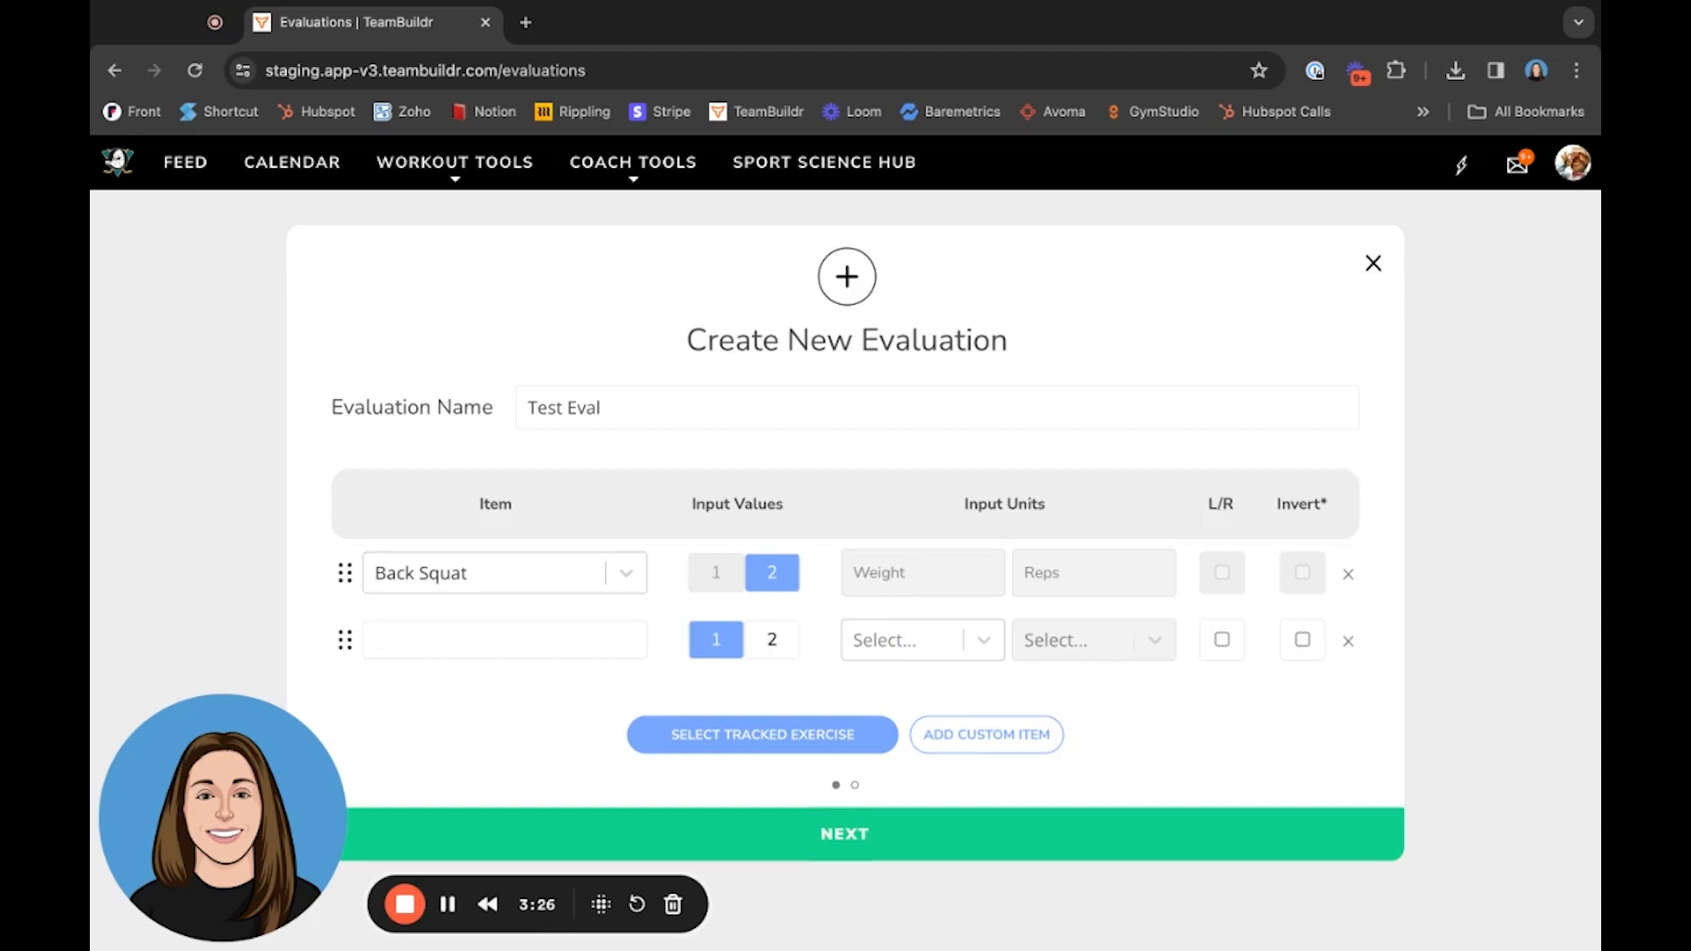
click(488, 649)
text(Wingspan)
click(773, 642)
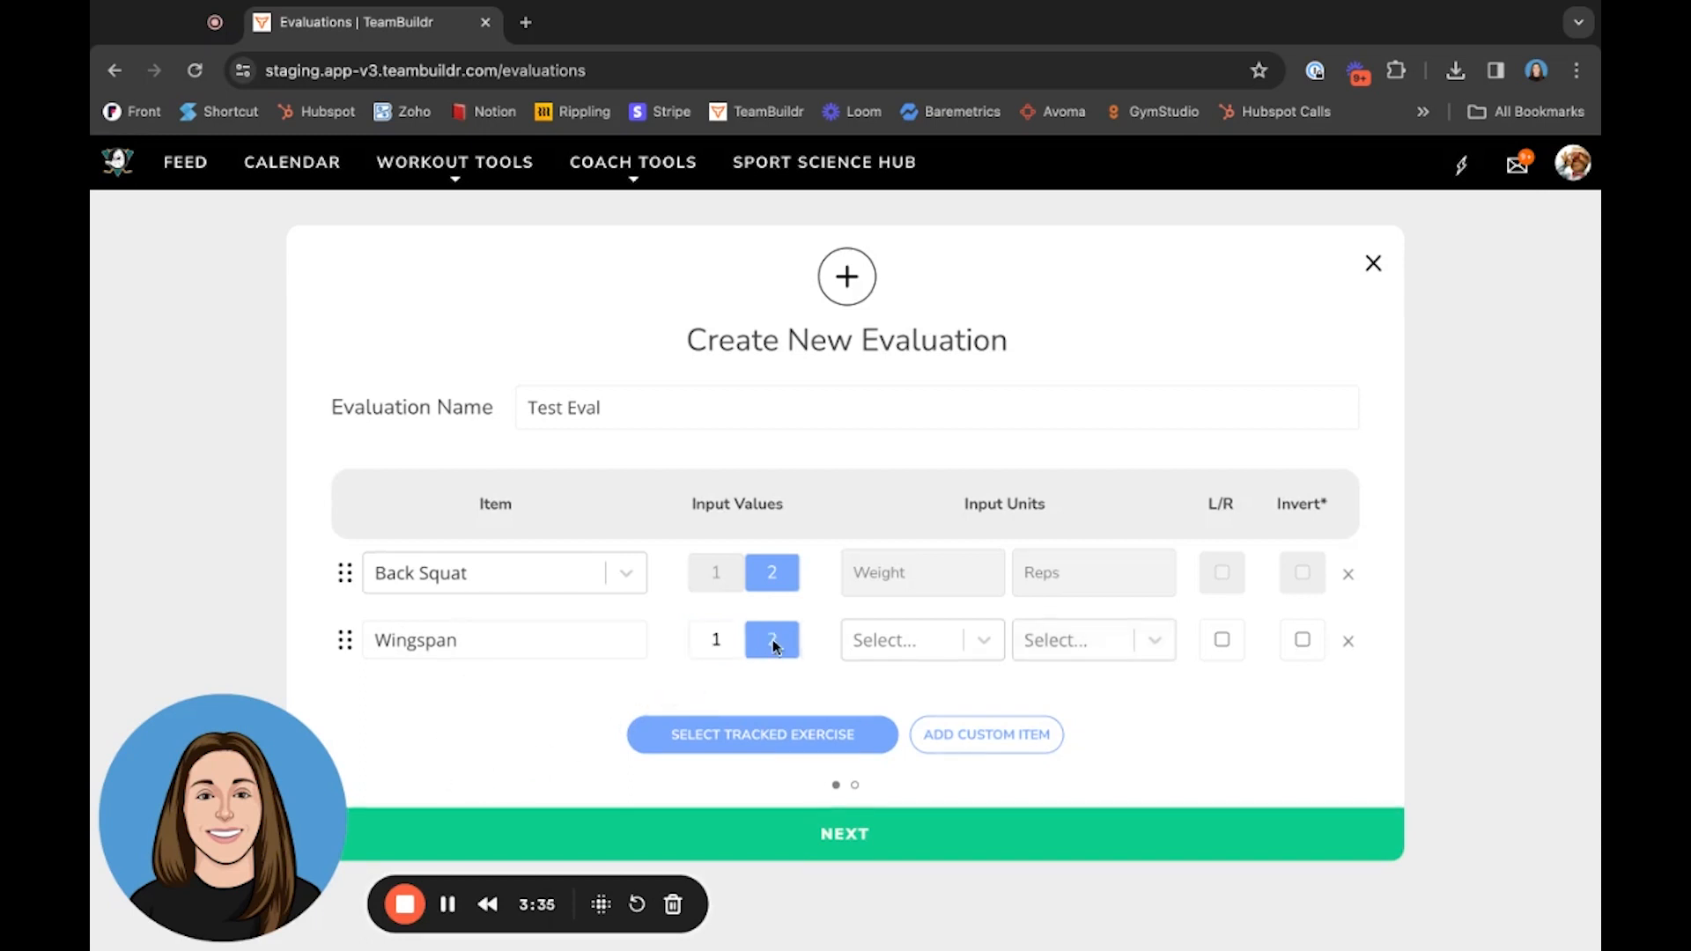
click(713, 641)
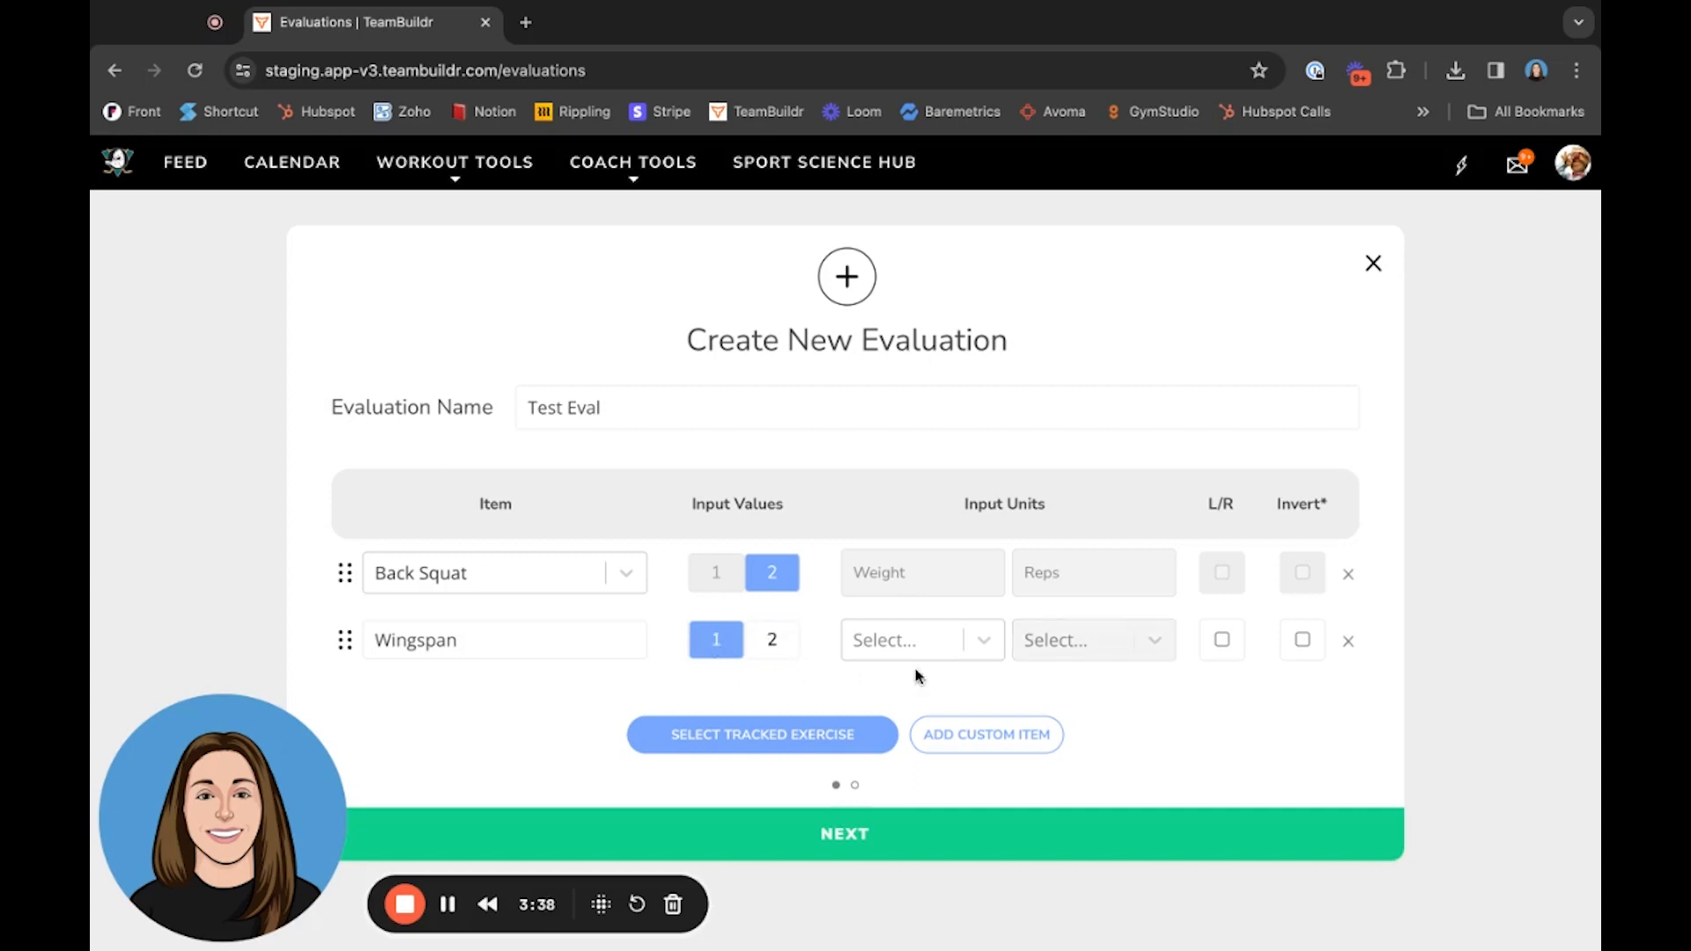
click(987, 653)
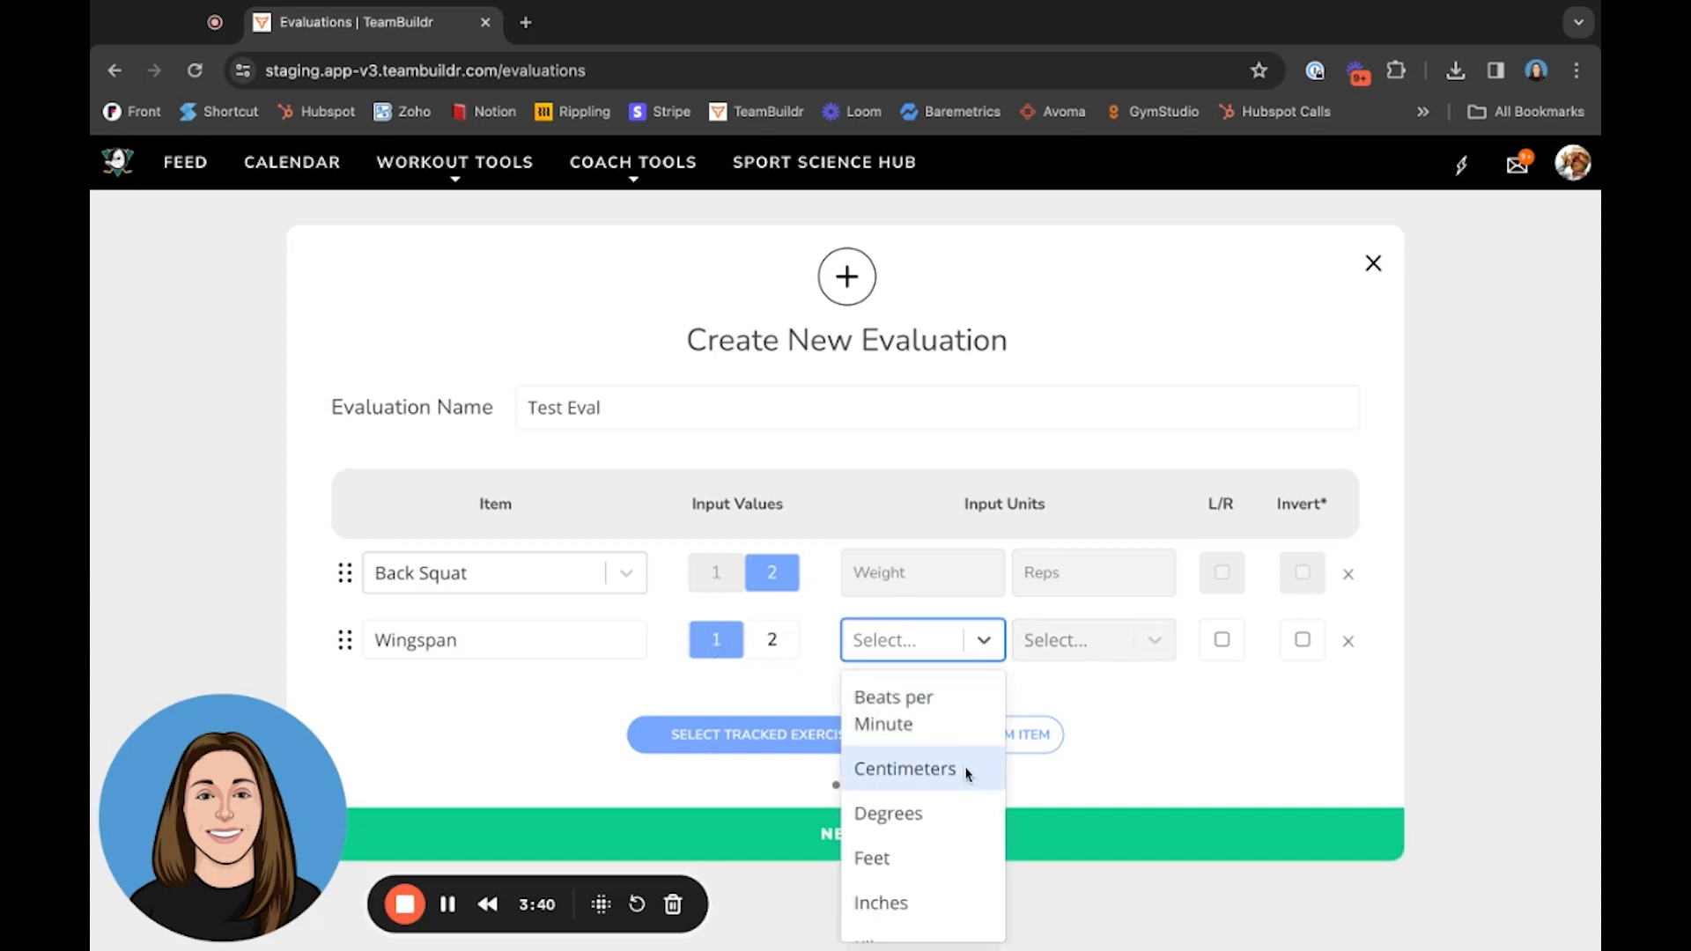
scroll(968, 773, down, 2)
scroll(969, 775, down, 2)
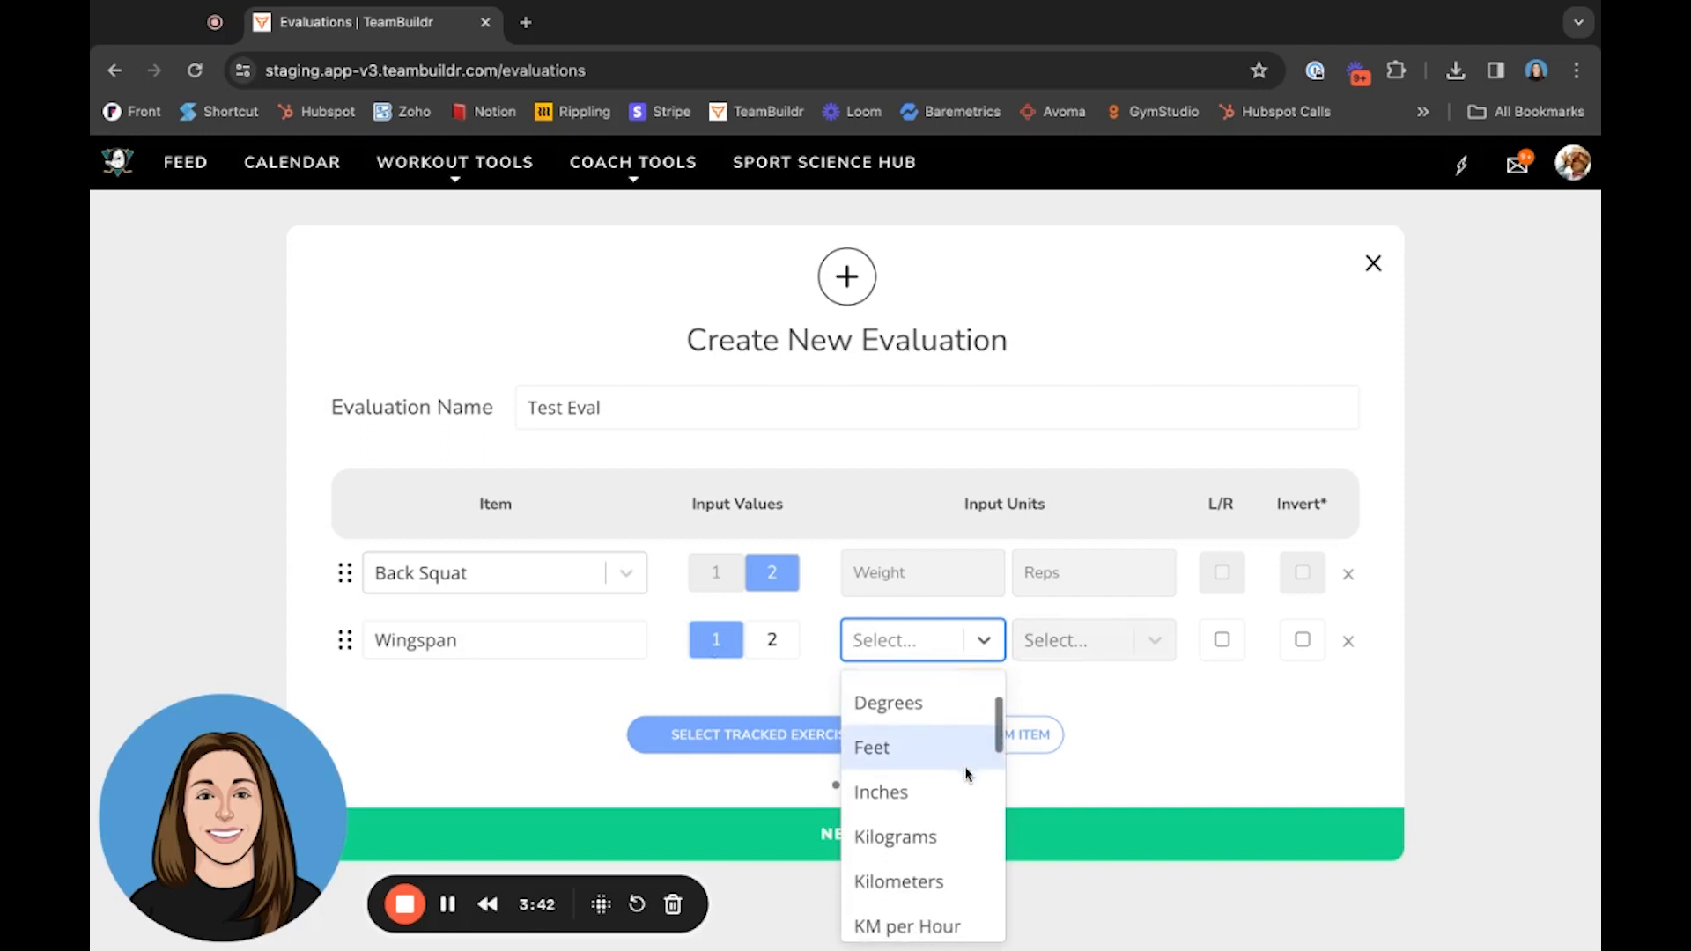
click(921, 736)
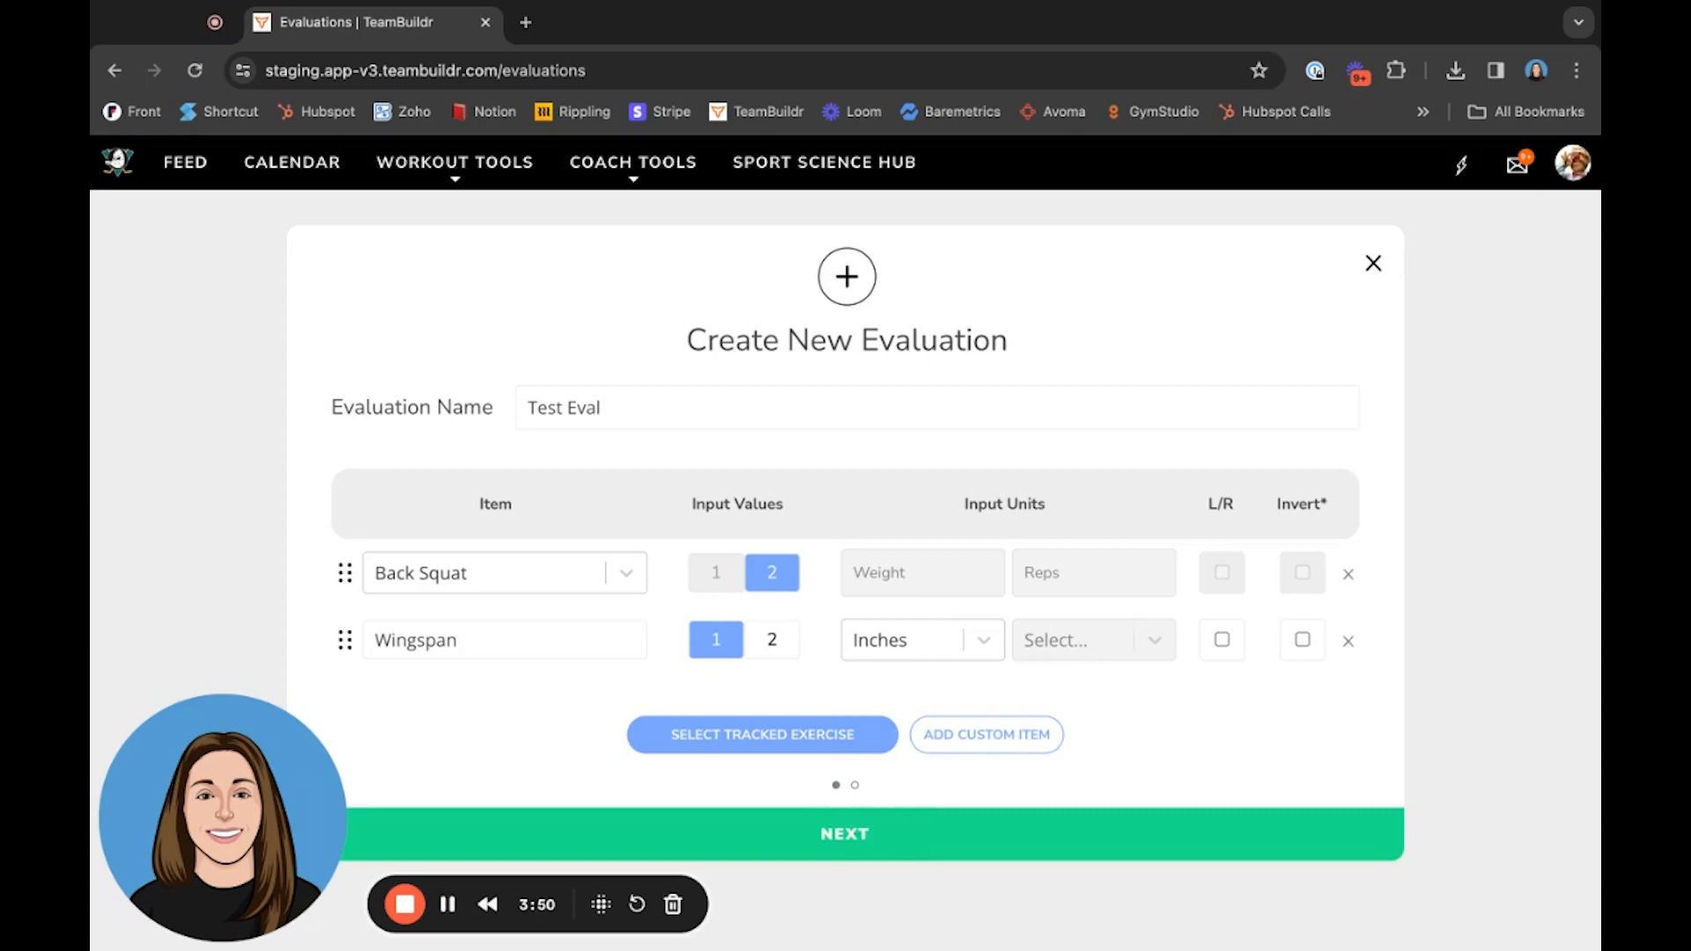
Try the L/R option on the Wingspan item and remove that item from the evaluation.
click(1221, 640)
click(1221, 639)
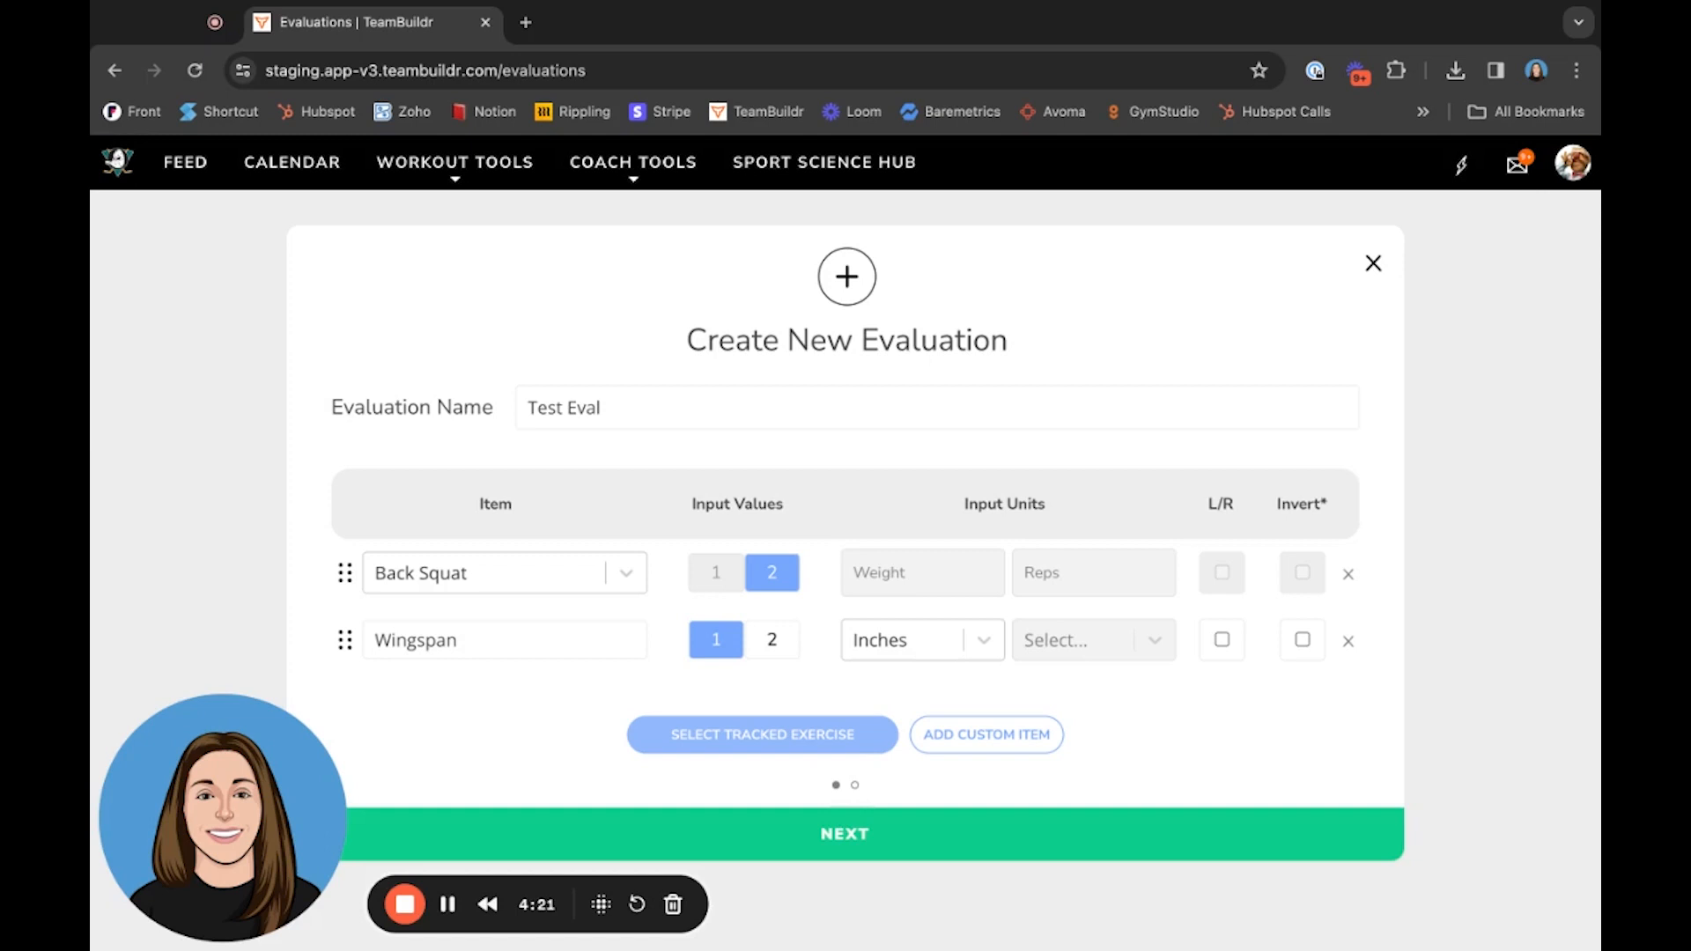
click(1348, 642)
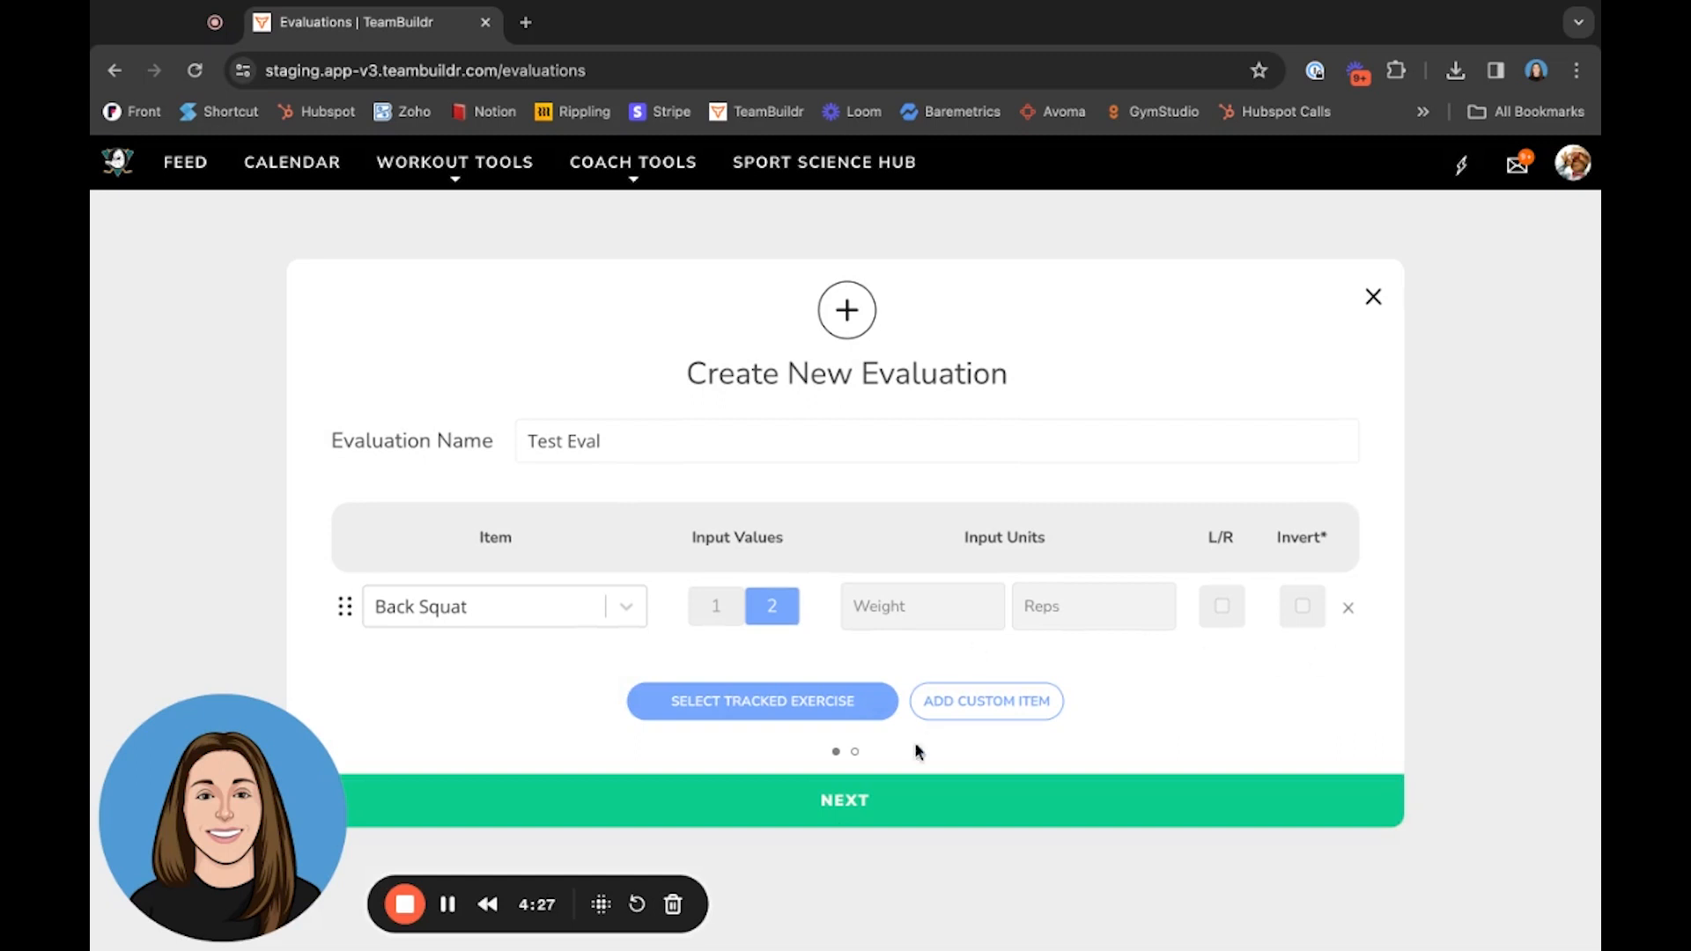
Continue to the scheduling details and set the evaluation date to 2024-03-21.
click(859, 803)
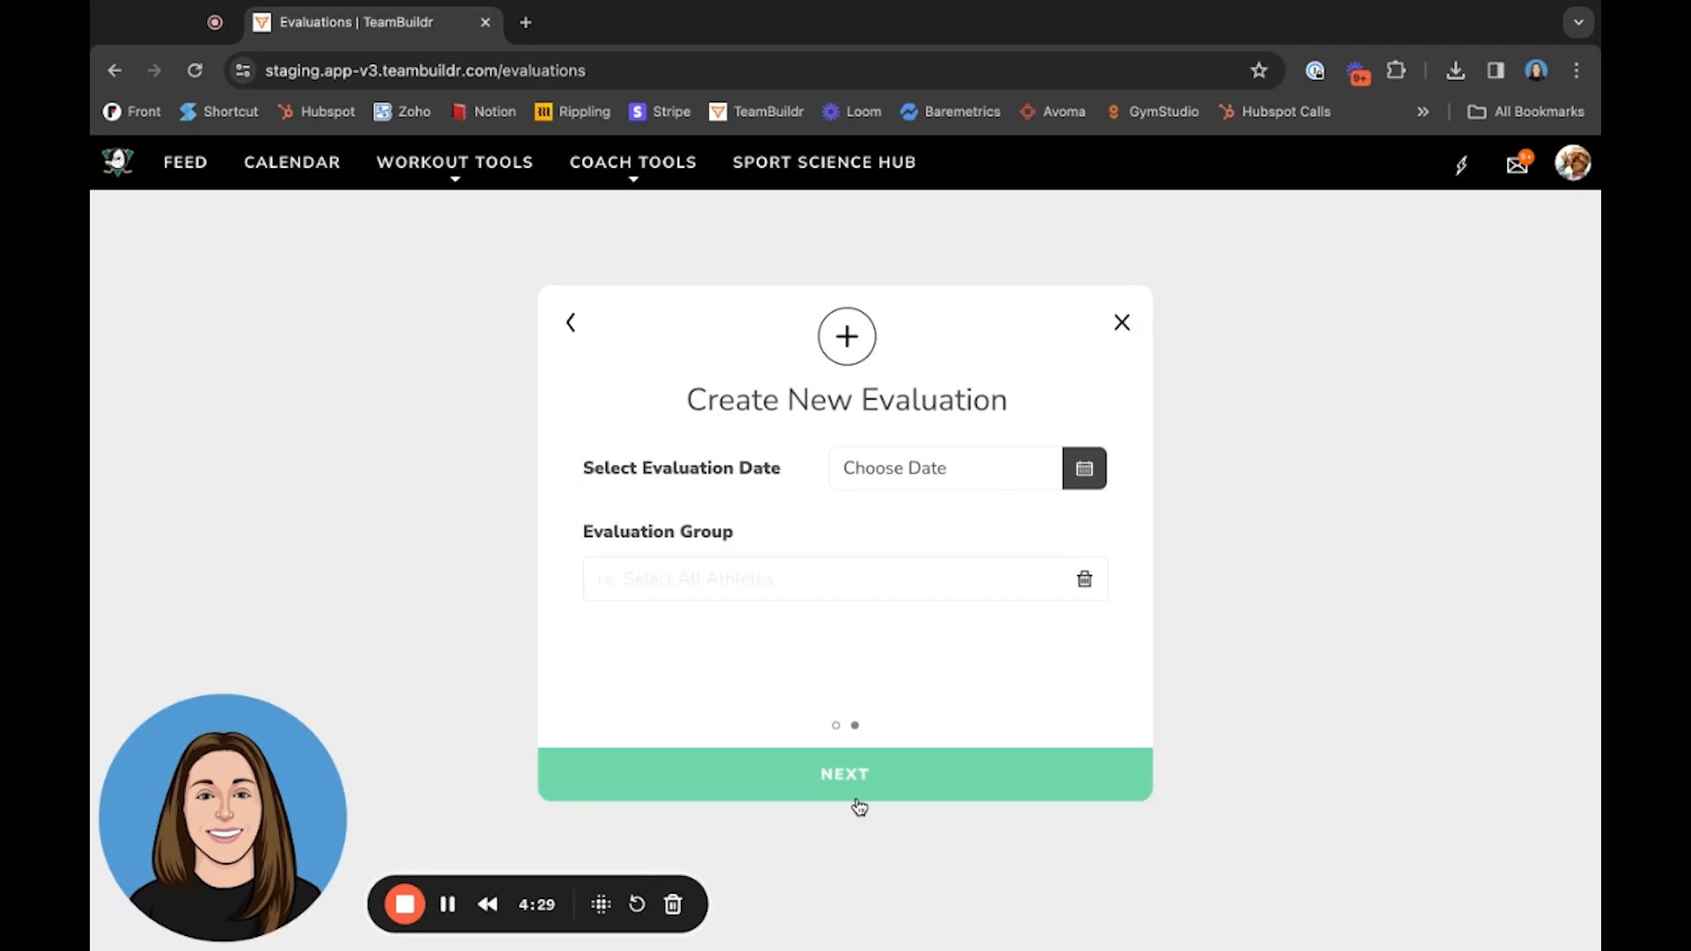
click(1088, 470)
click(900, 666)
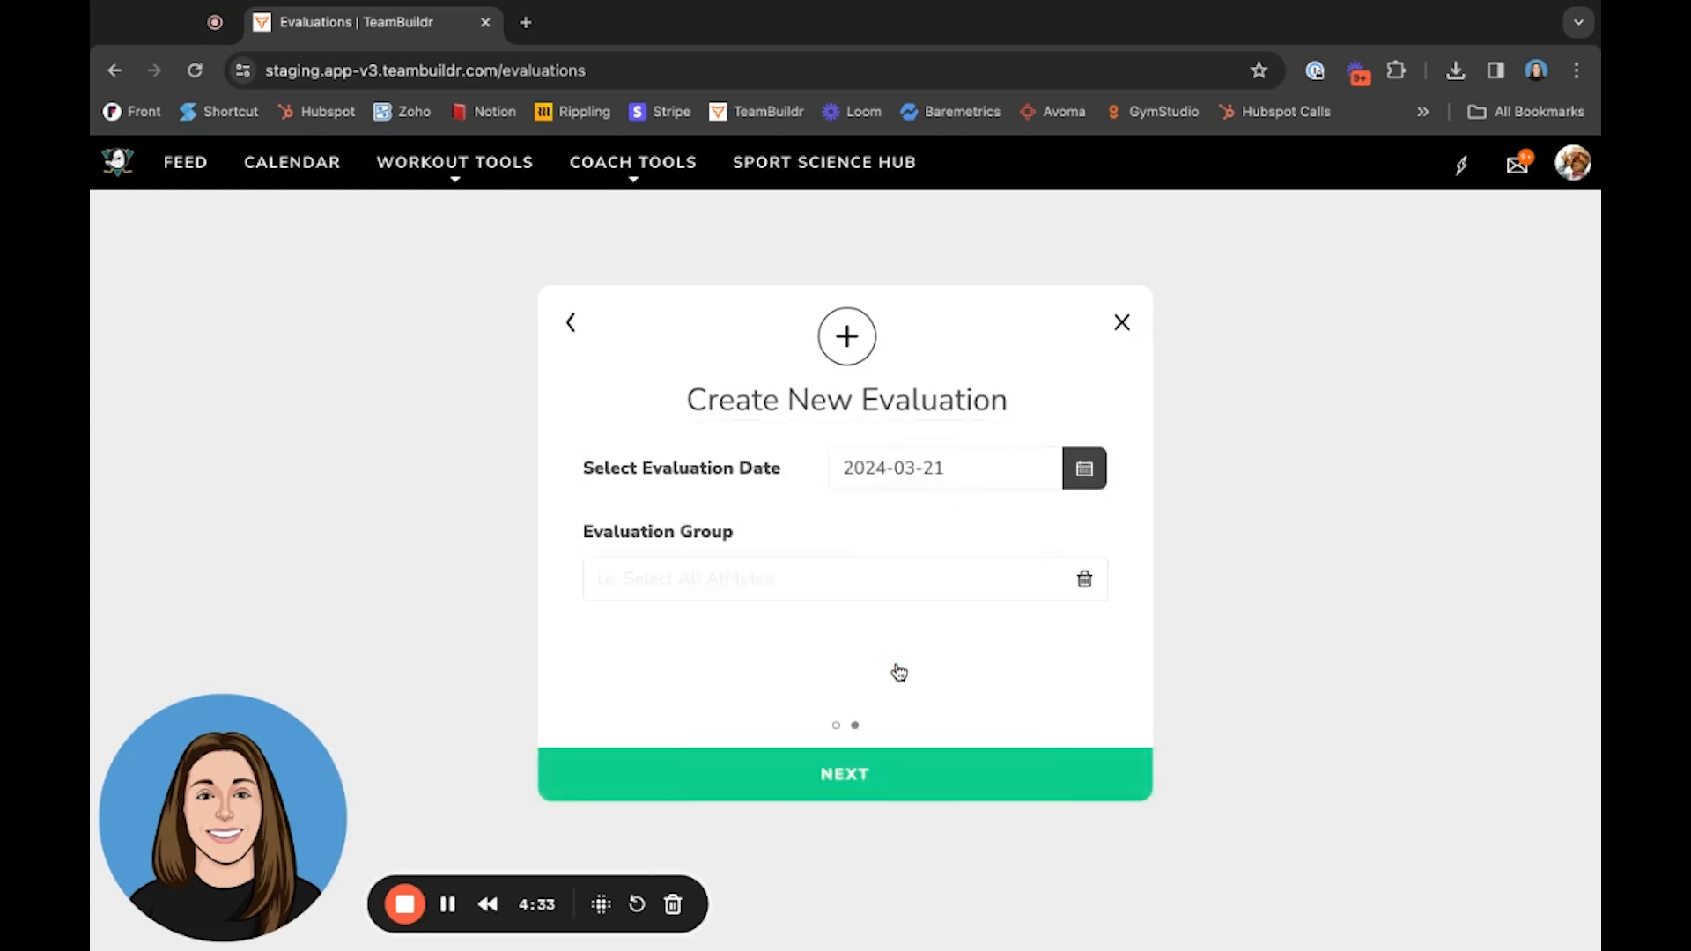
Choose the evaluation group by athlete group, pick Baseball, and proceed to the evaluation sheet.
click(786, 583)
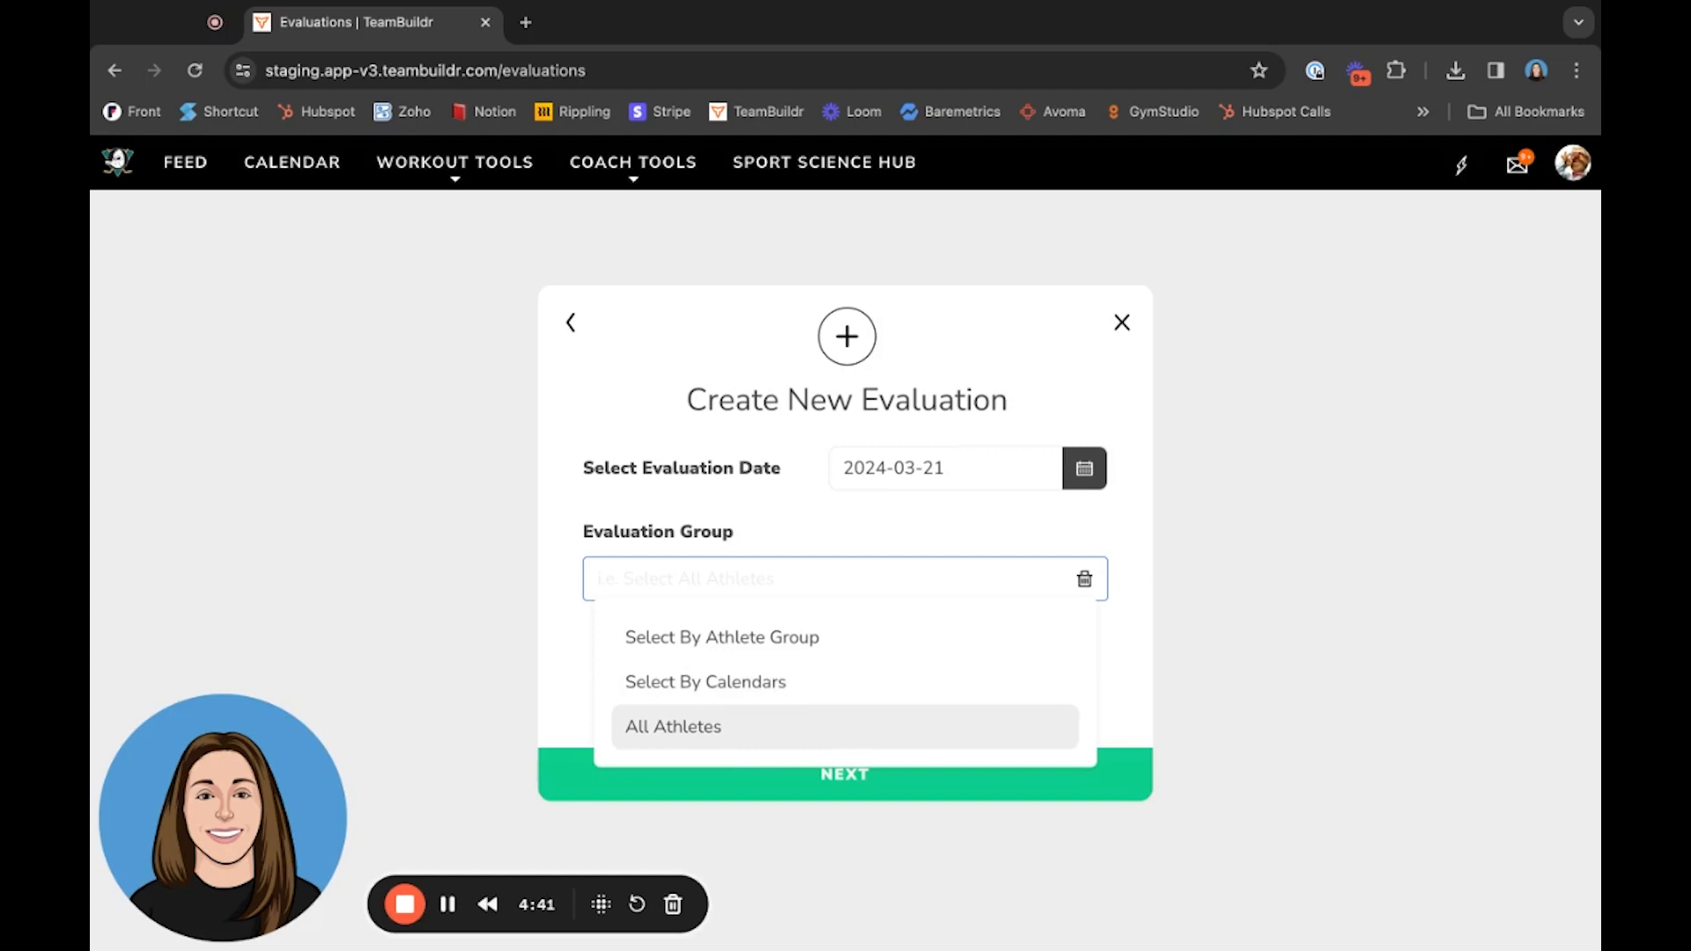
click(744, 657)
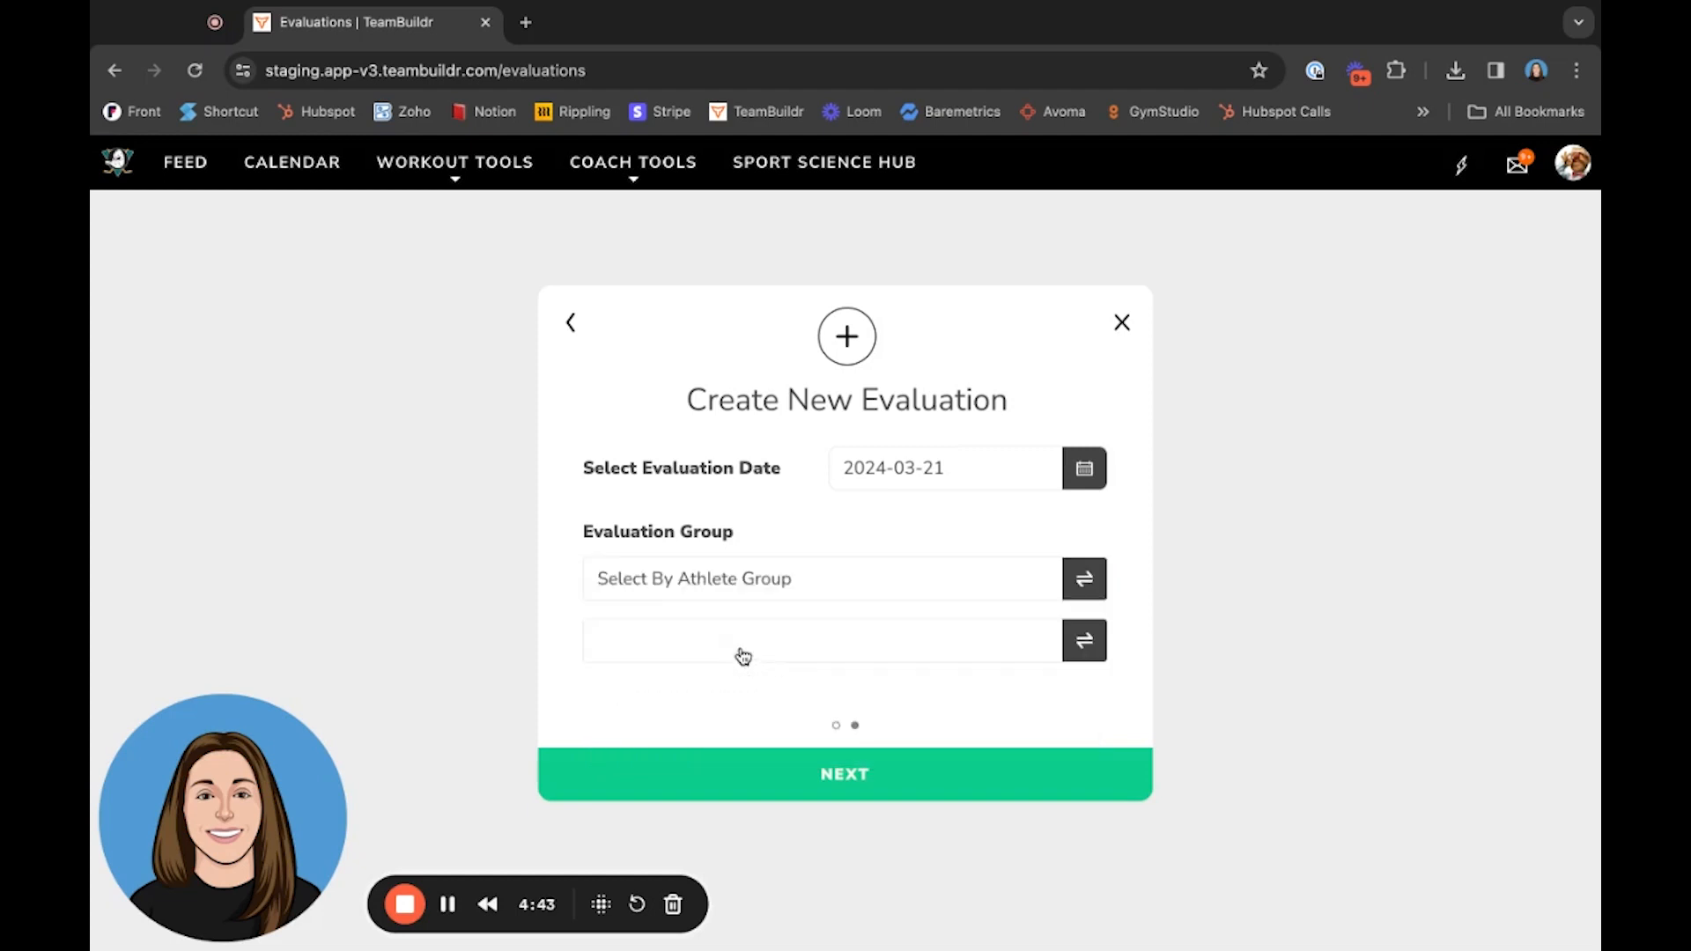
click(869, 653)
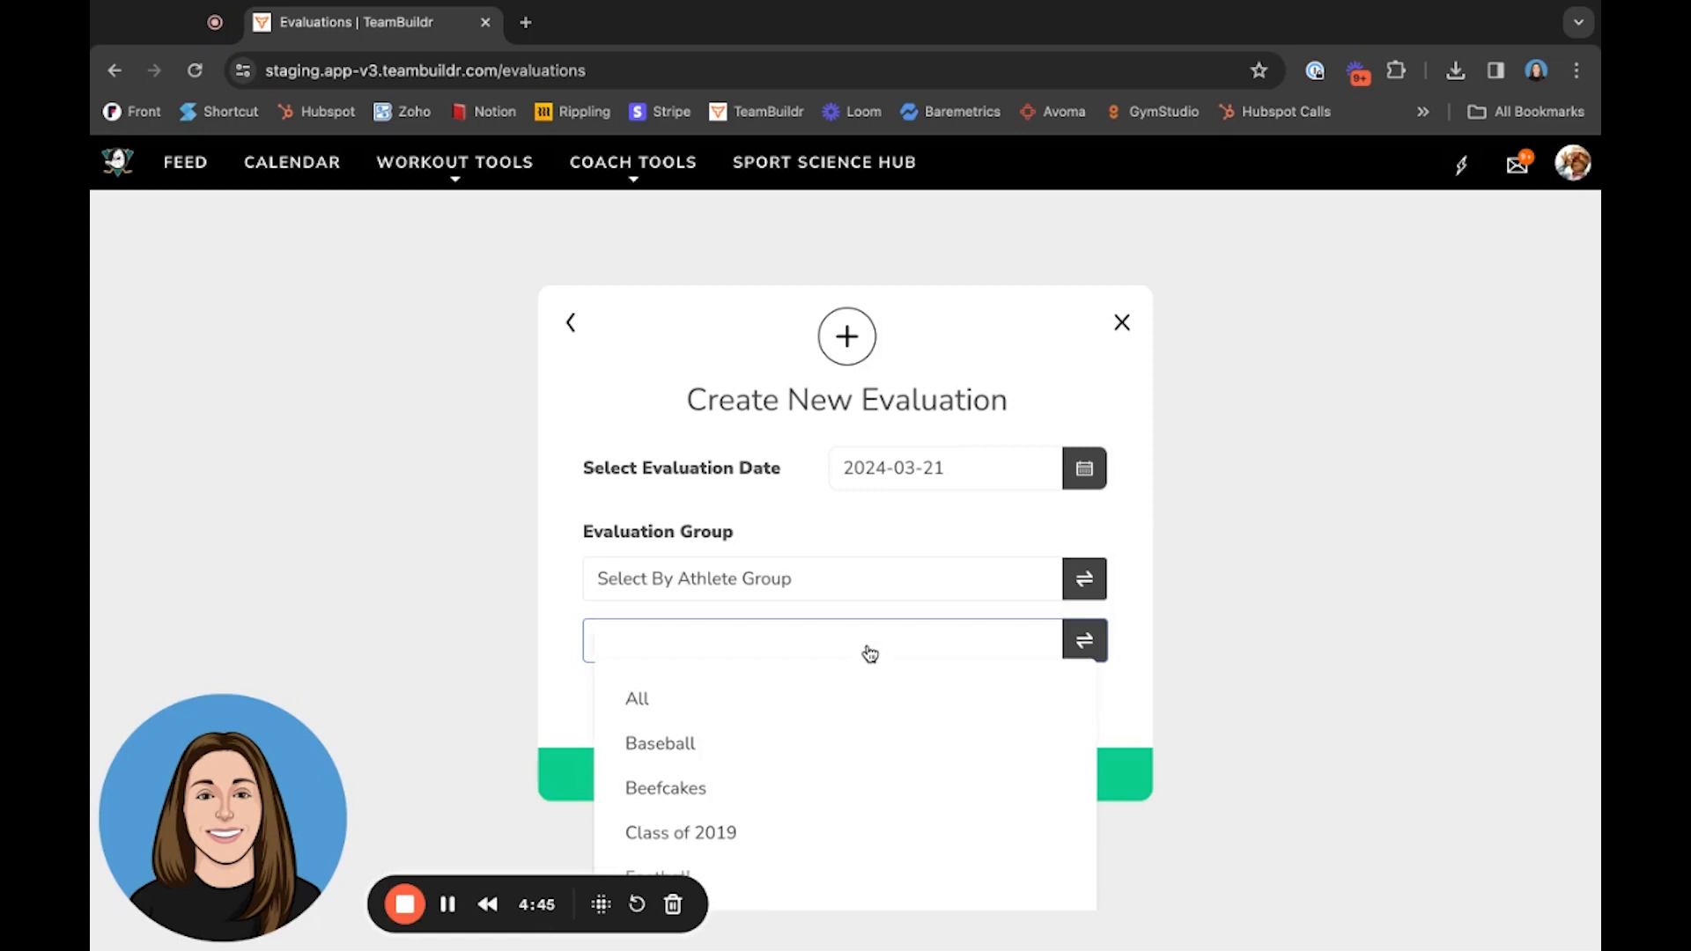
click(685, 744)
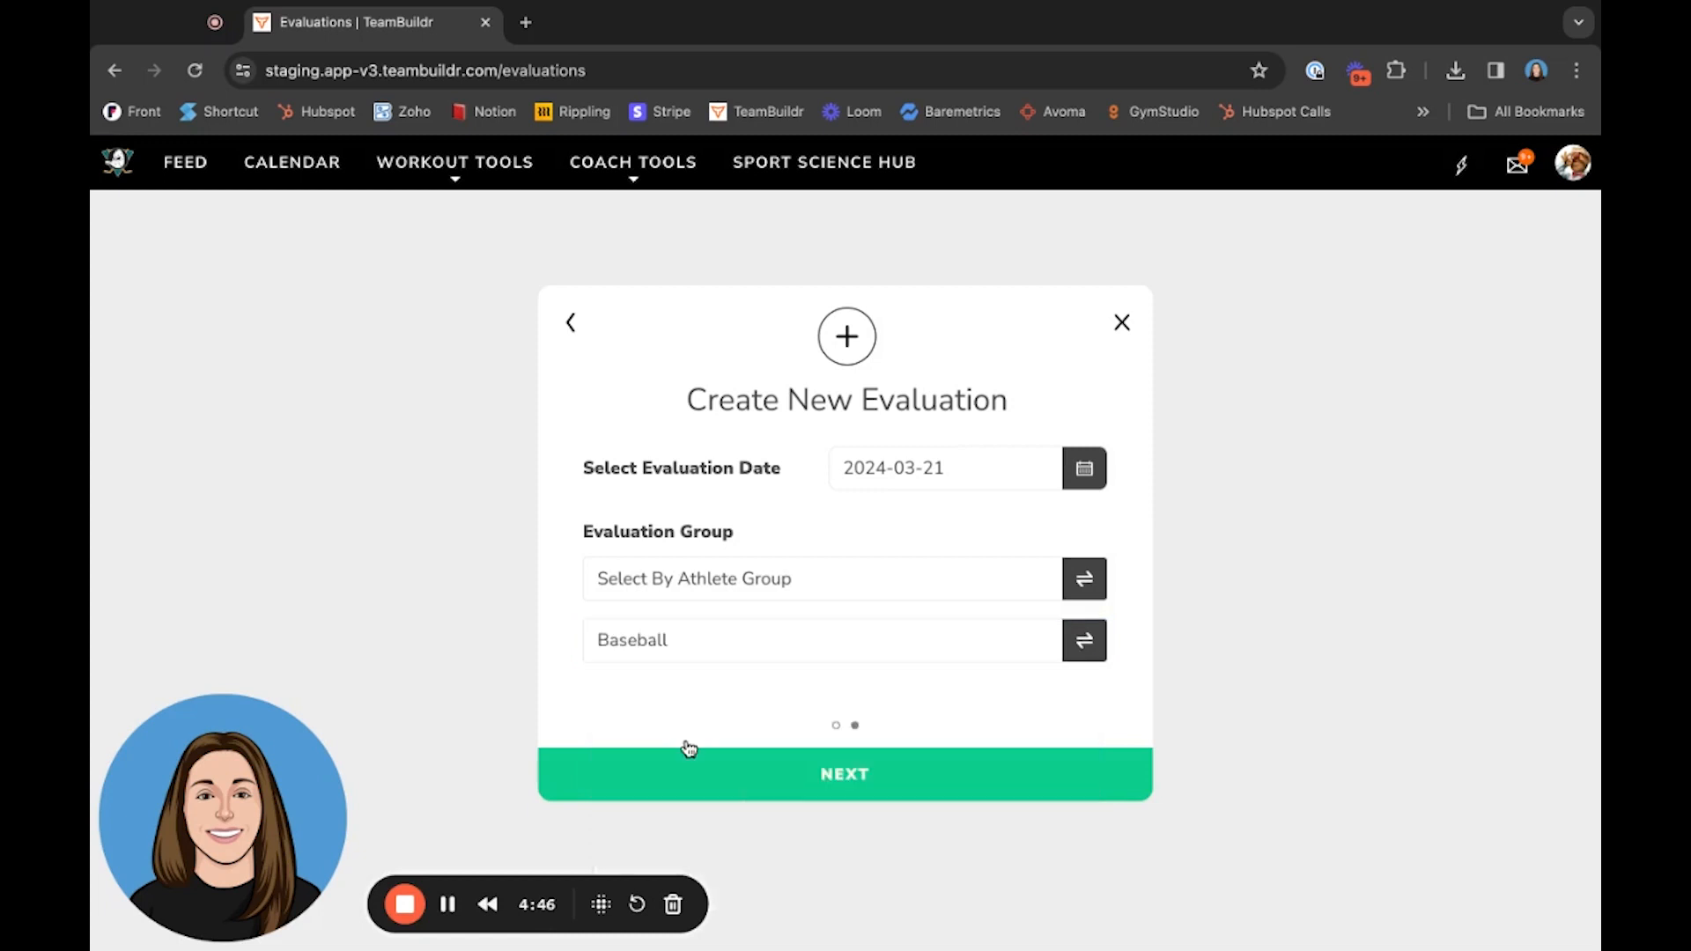
click(870, 787)
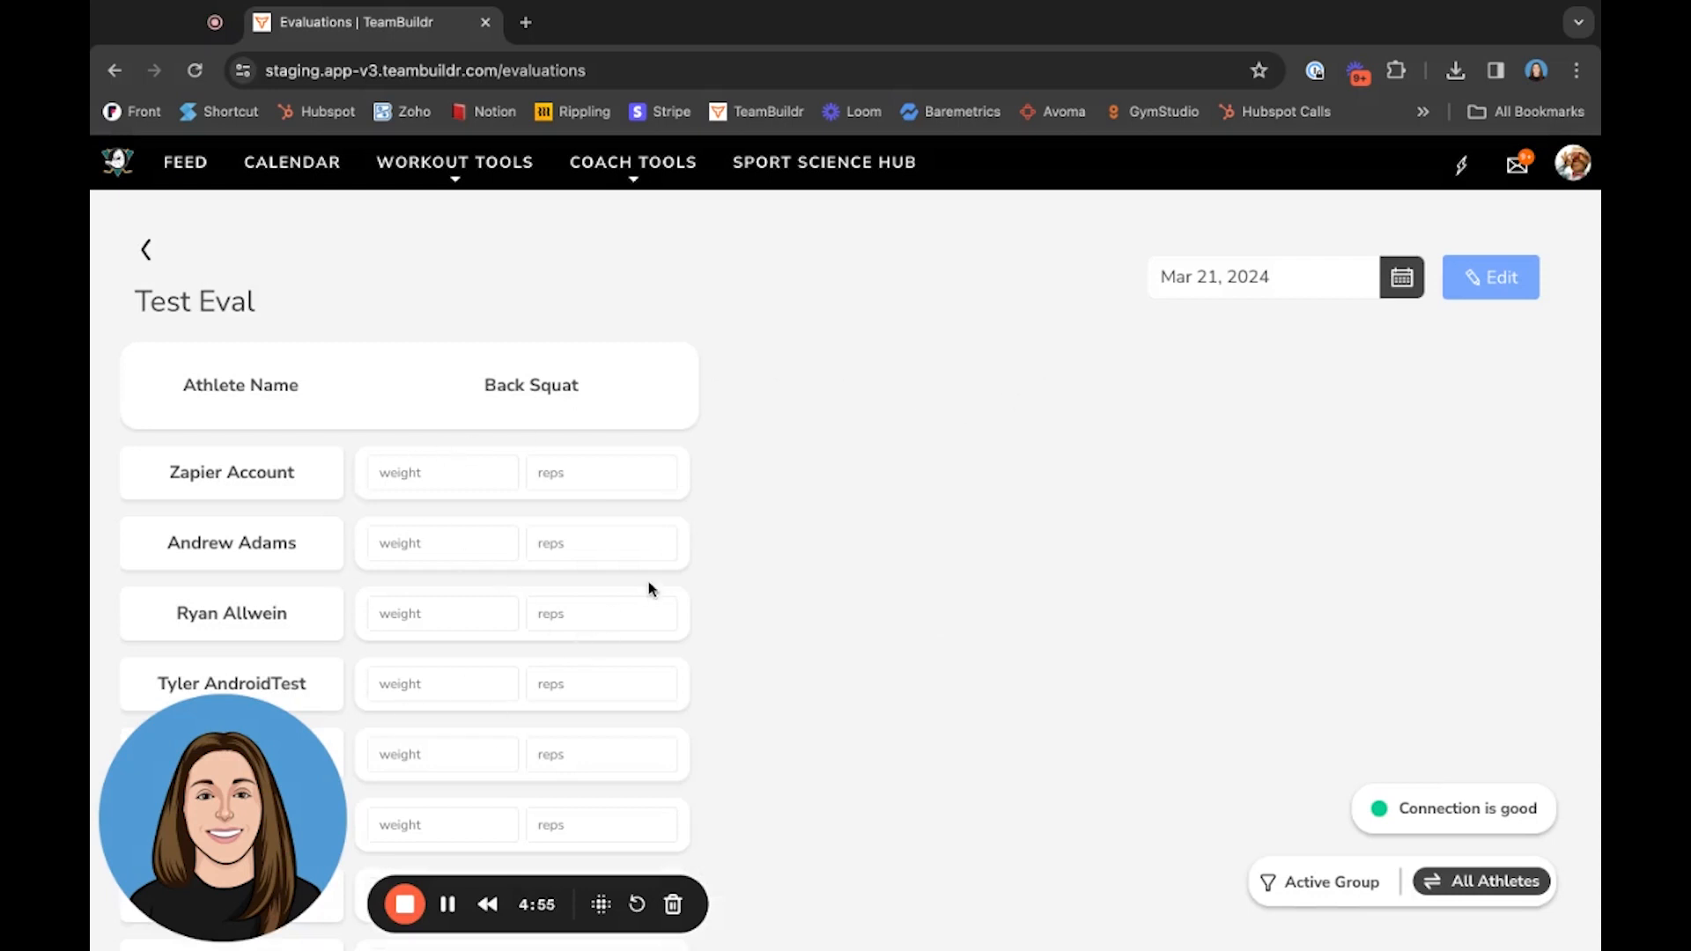
Look through the athlete list and change the Test Eval date to Mar 18, 2024.
scroll(651, 589, down, 12)
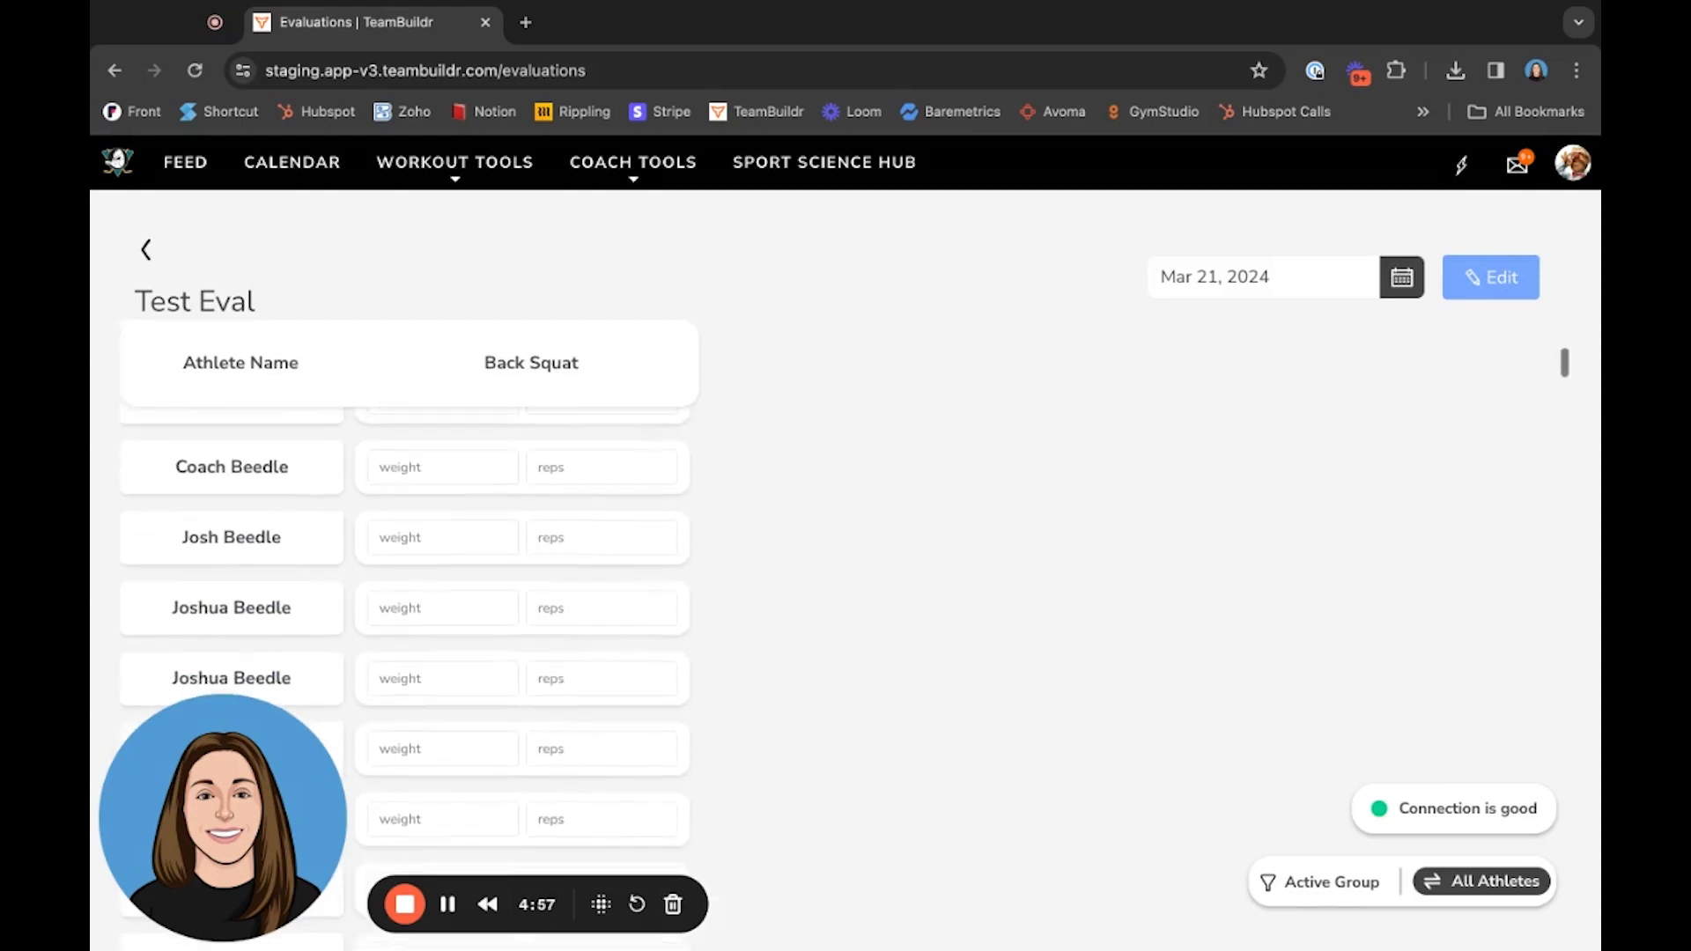
scroll(405, 617, up, 12)
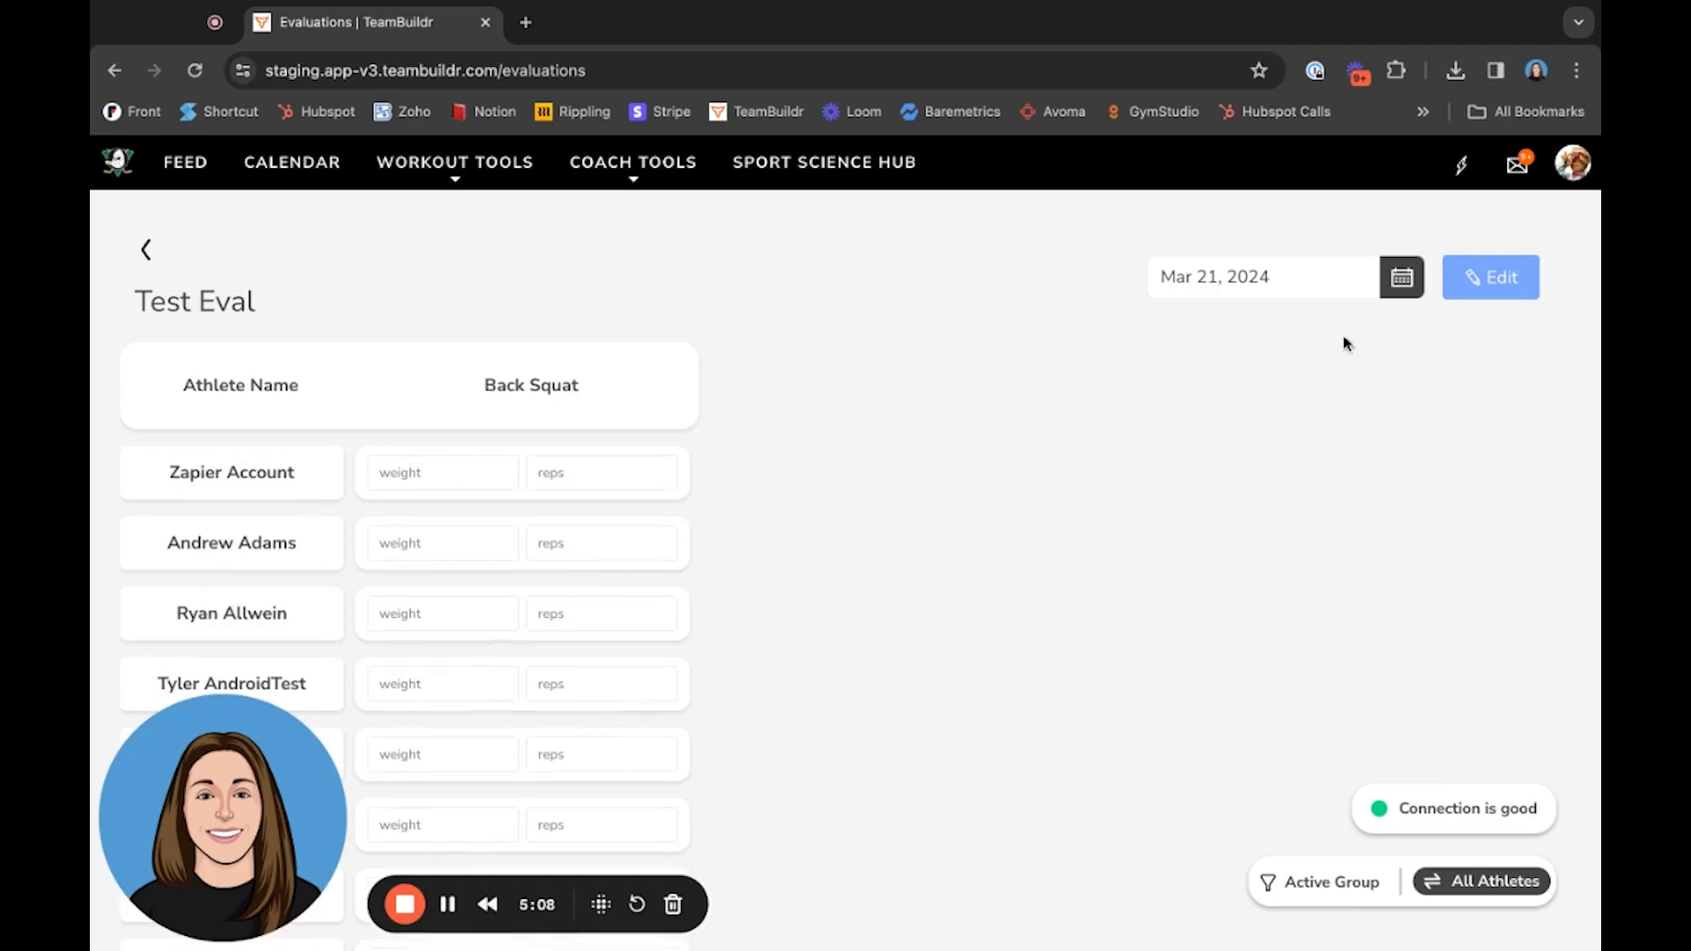
click(1400, 289)
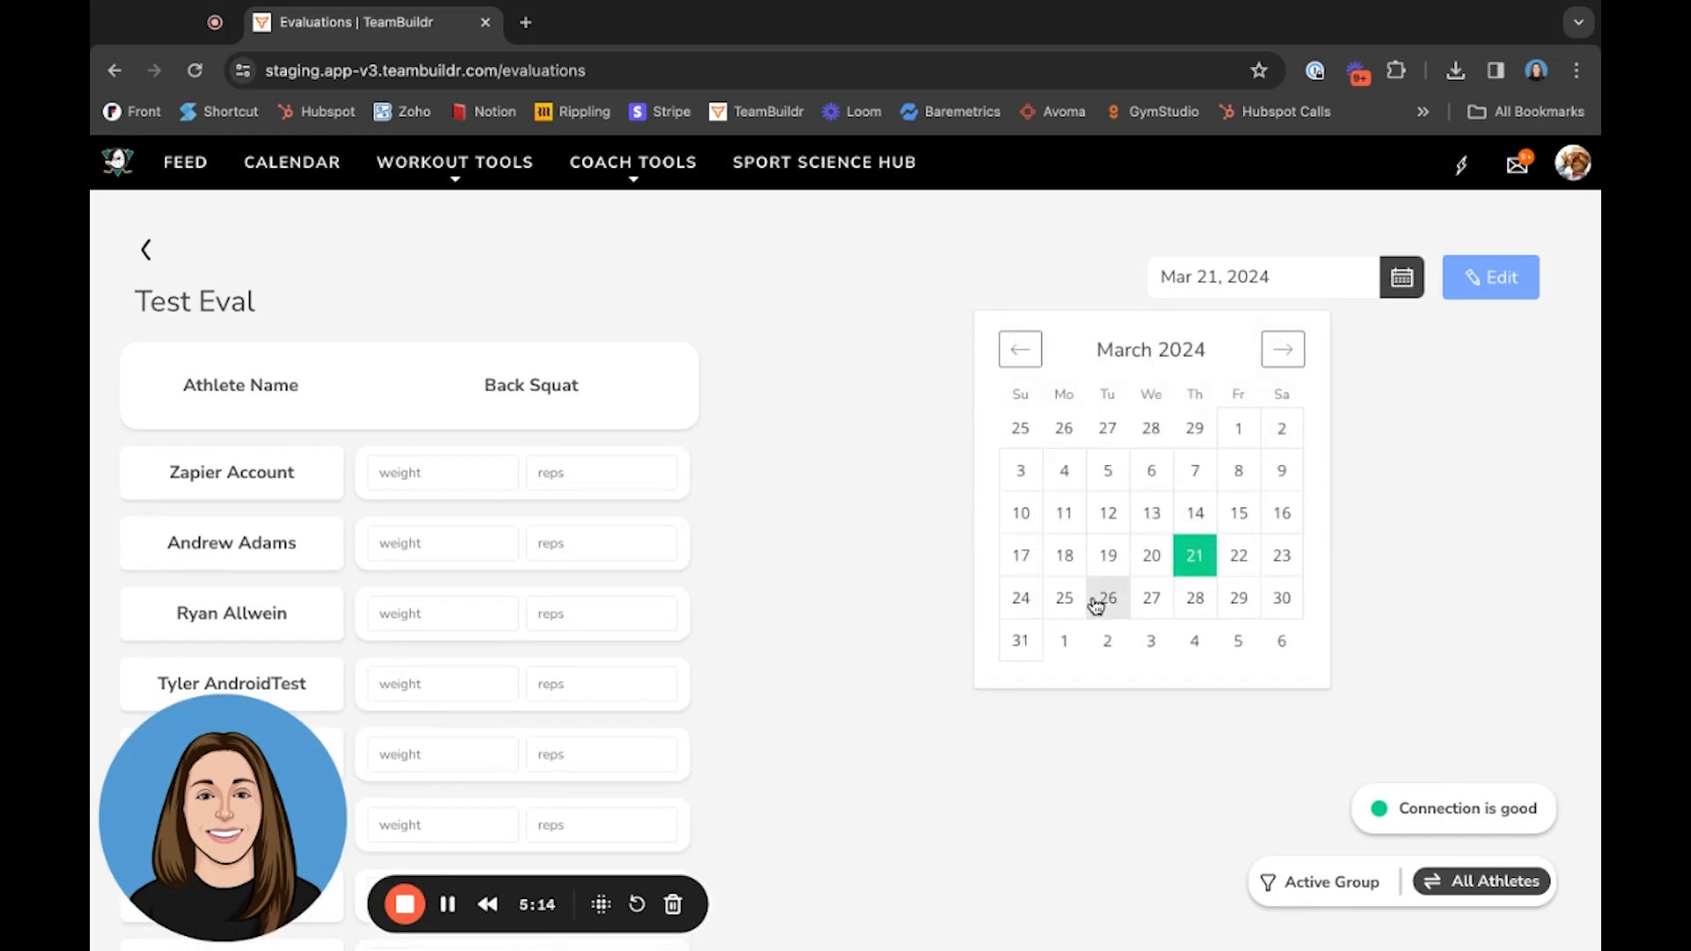
click(1065, 555)
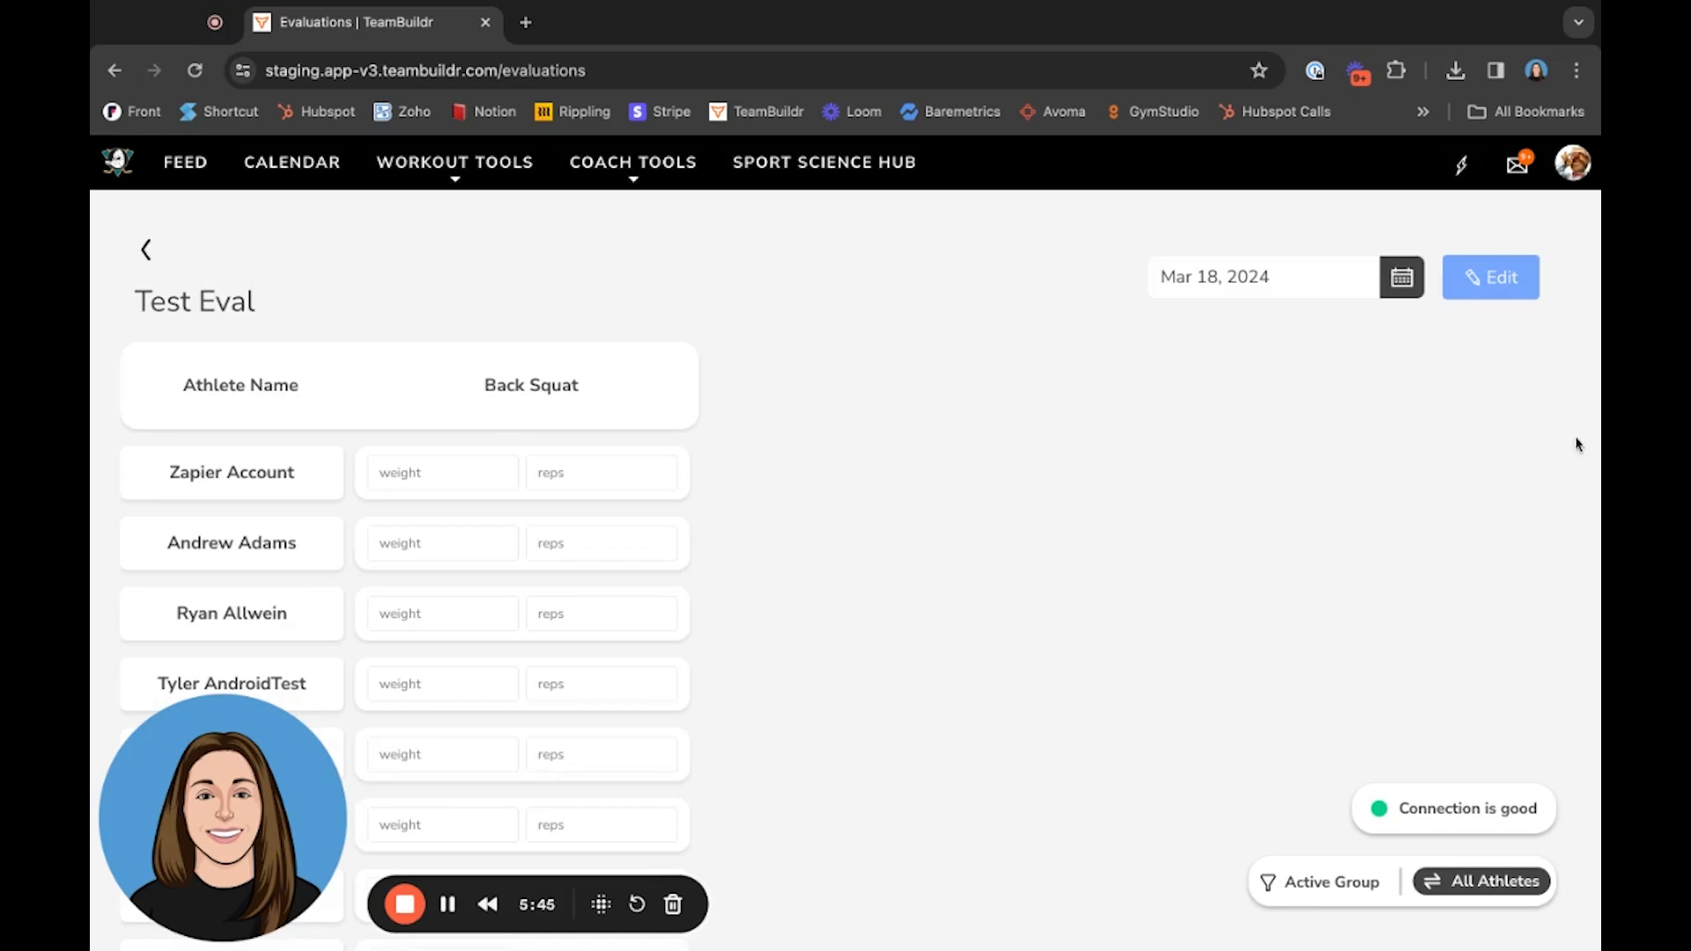
Edit Test Eval to add Barbell Bench Press as a second tracked exercise, and save the evaluation.
click(1497, 279)
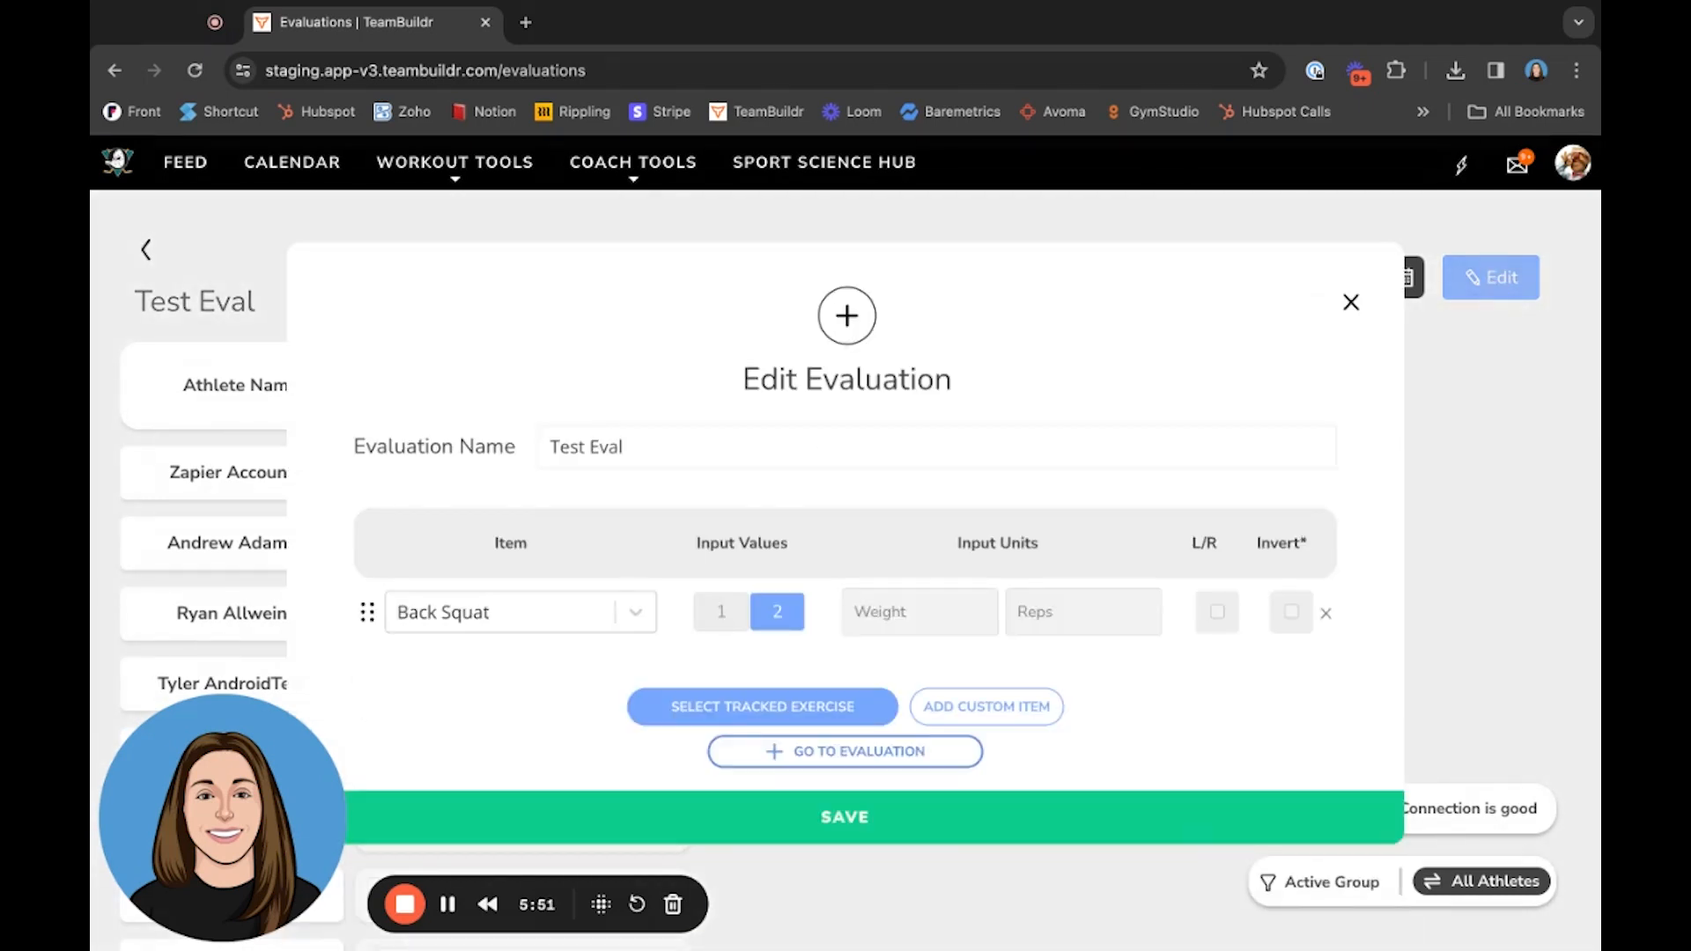
click(705, 705)
click(513, 645)
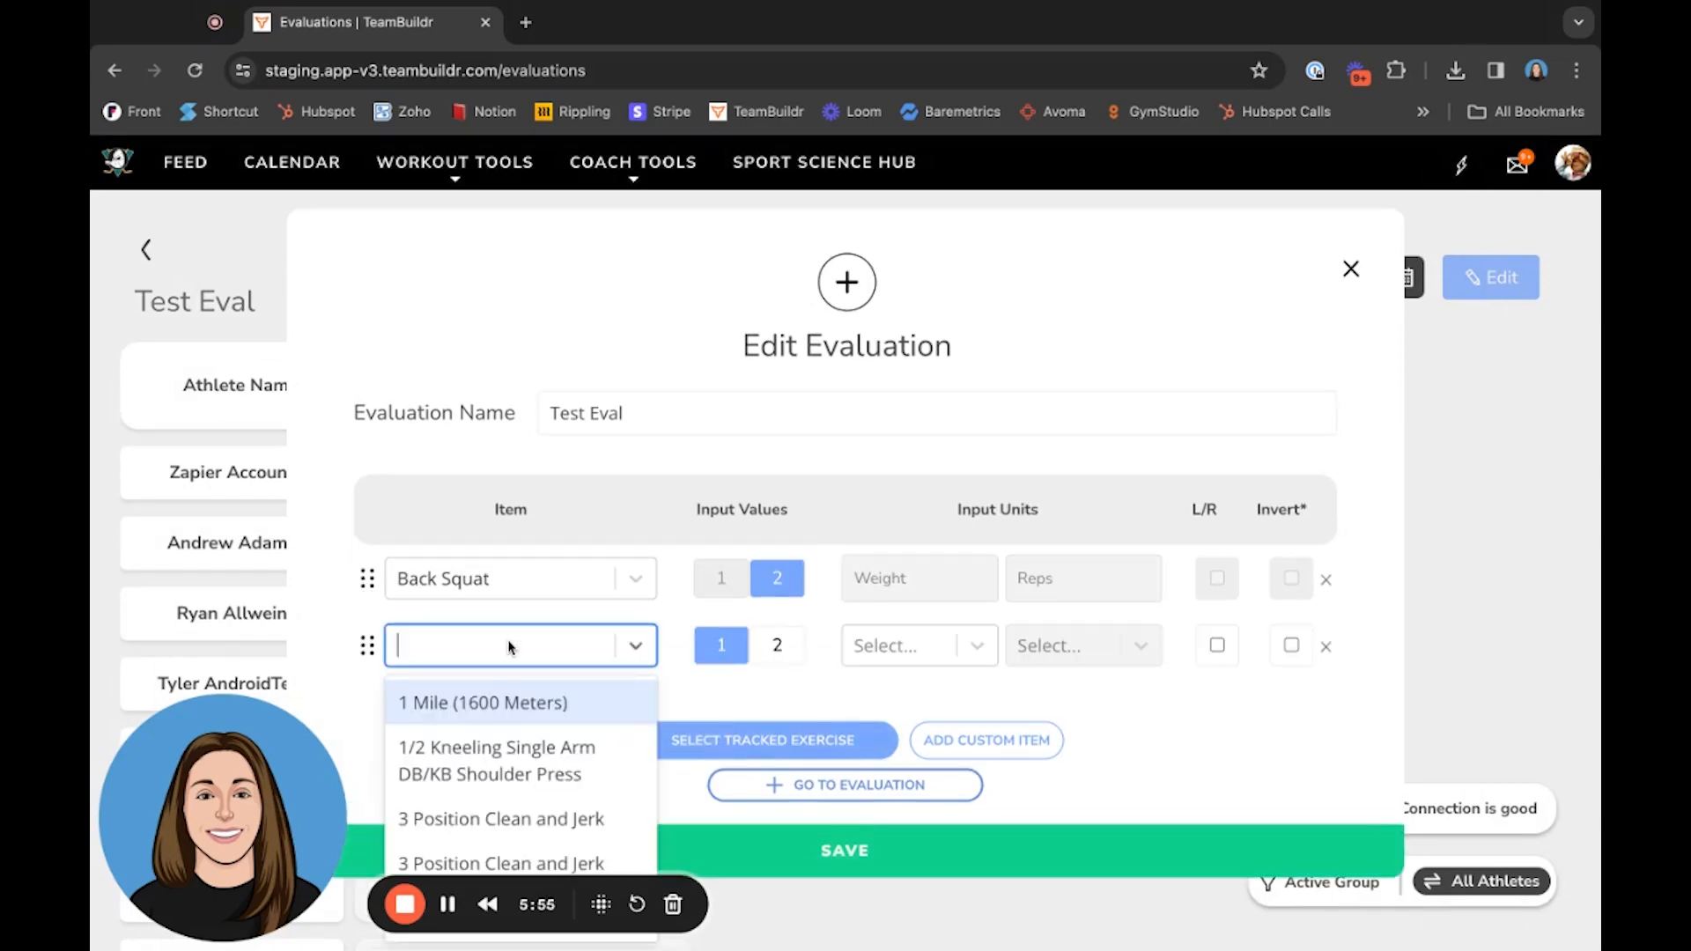
text(Bench)
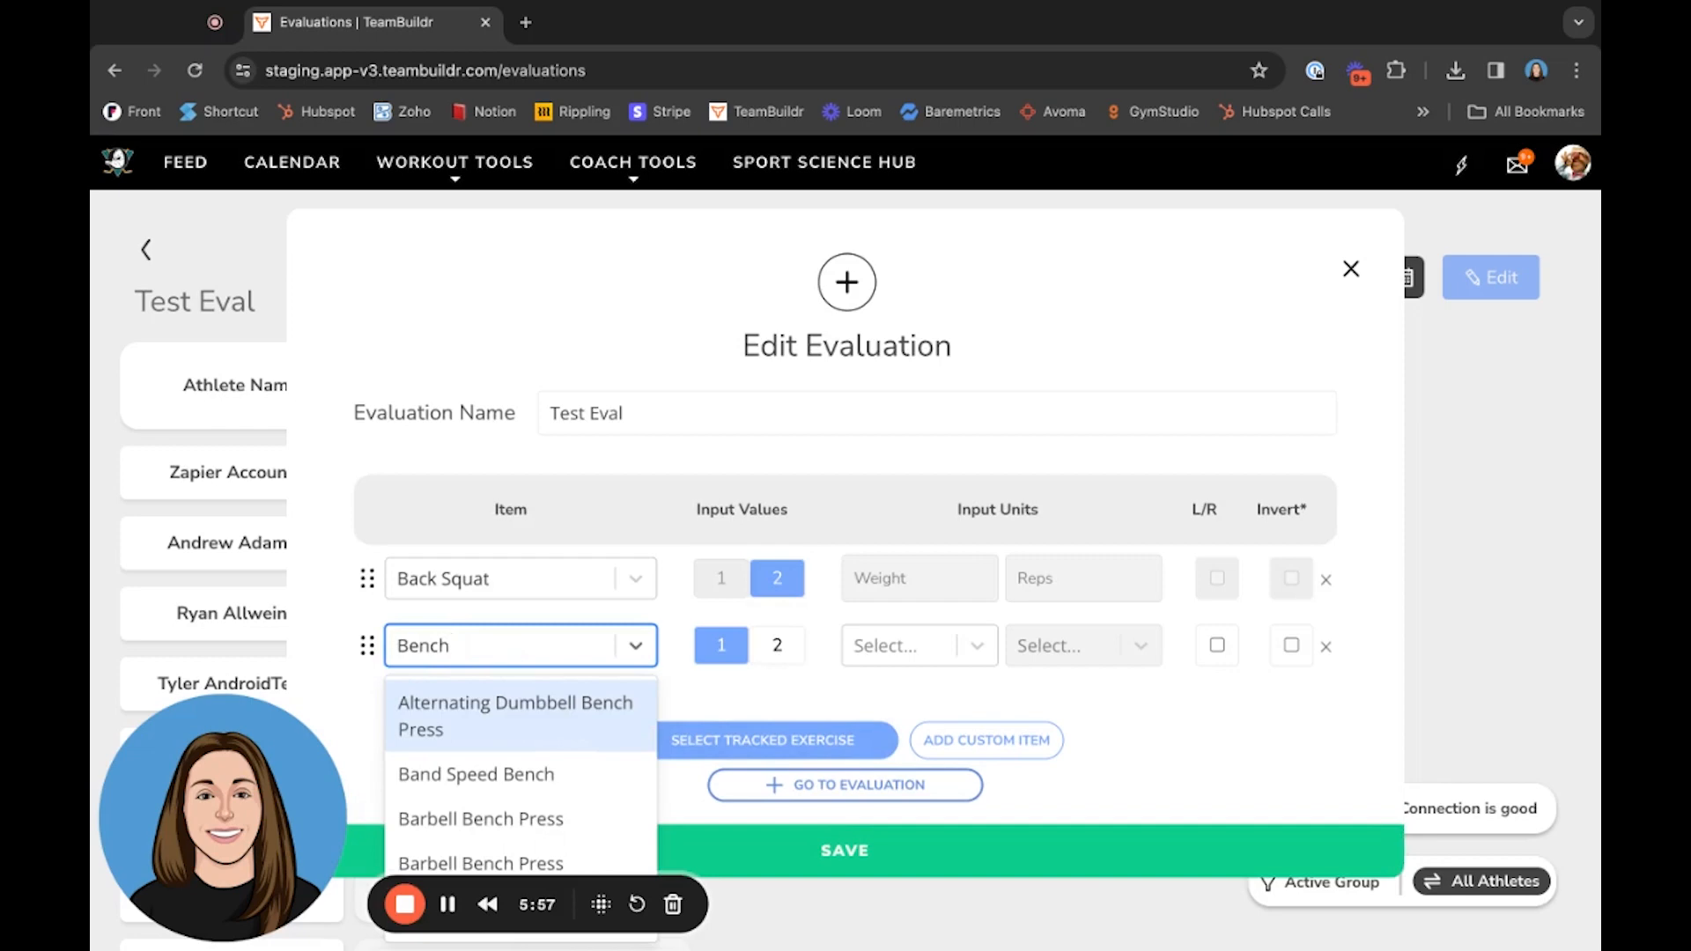
text( P)
click(500, 778)
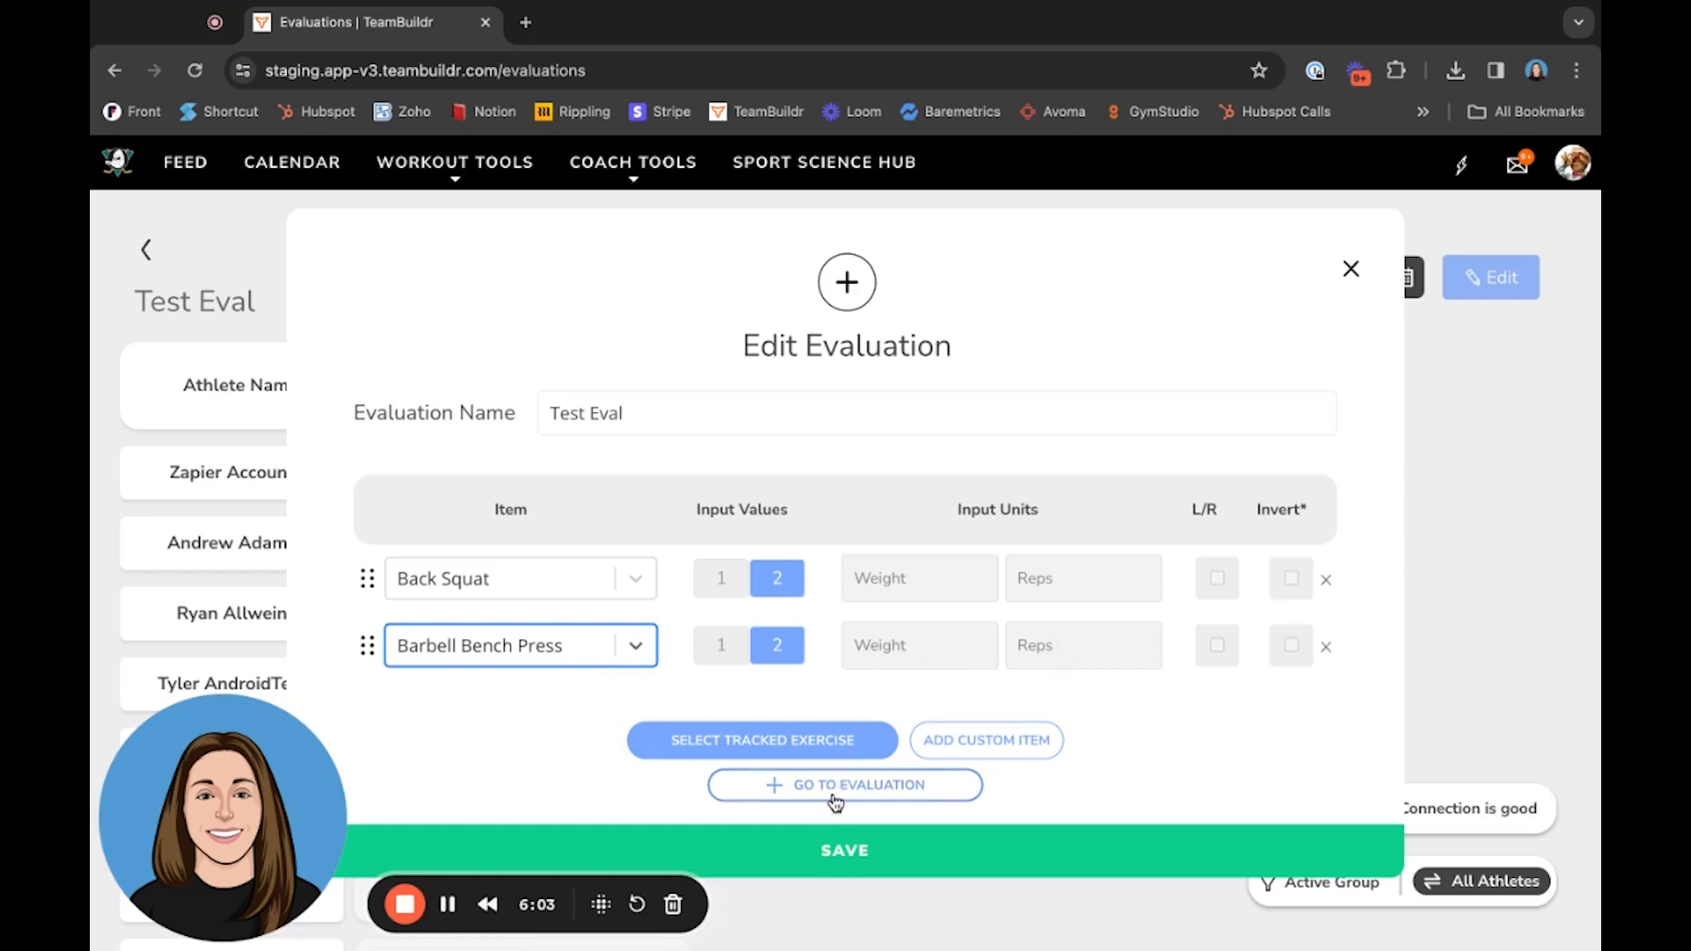
click(839, 858)
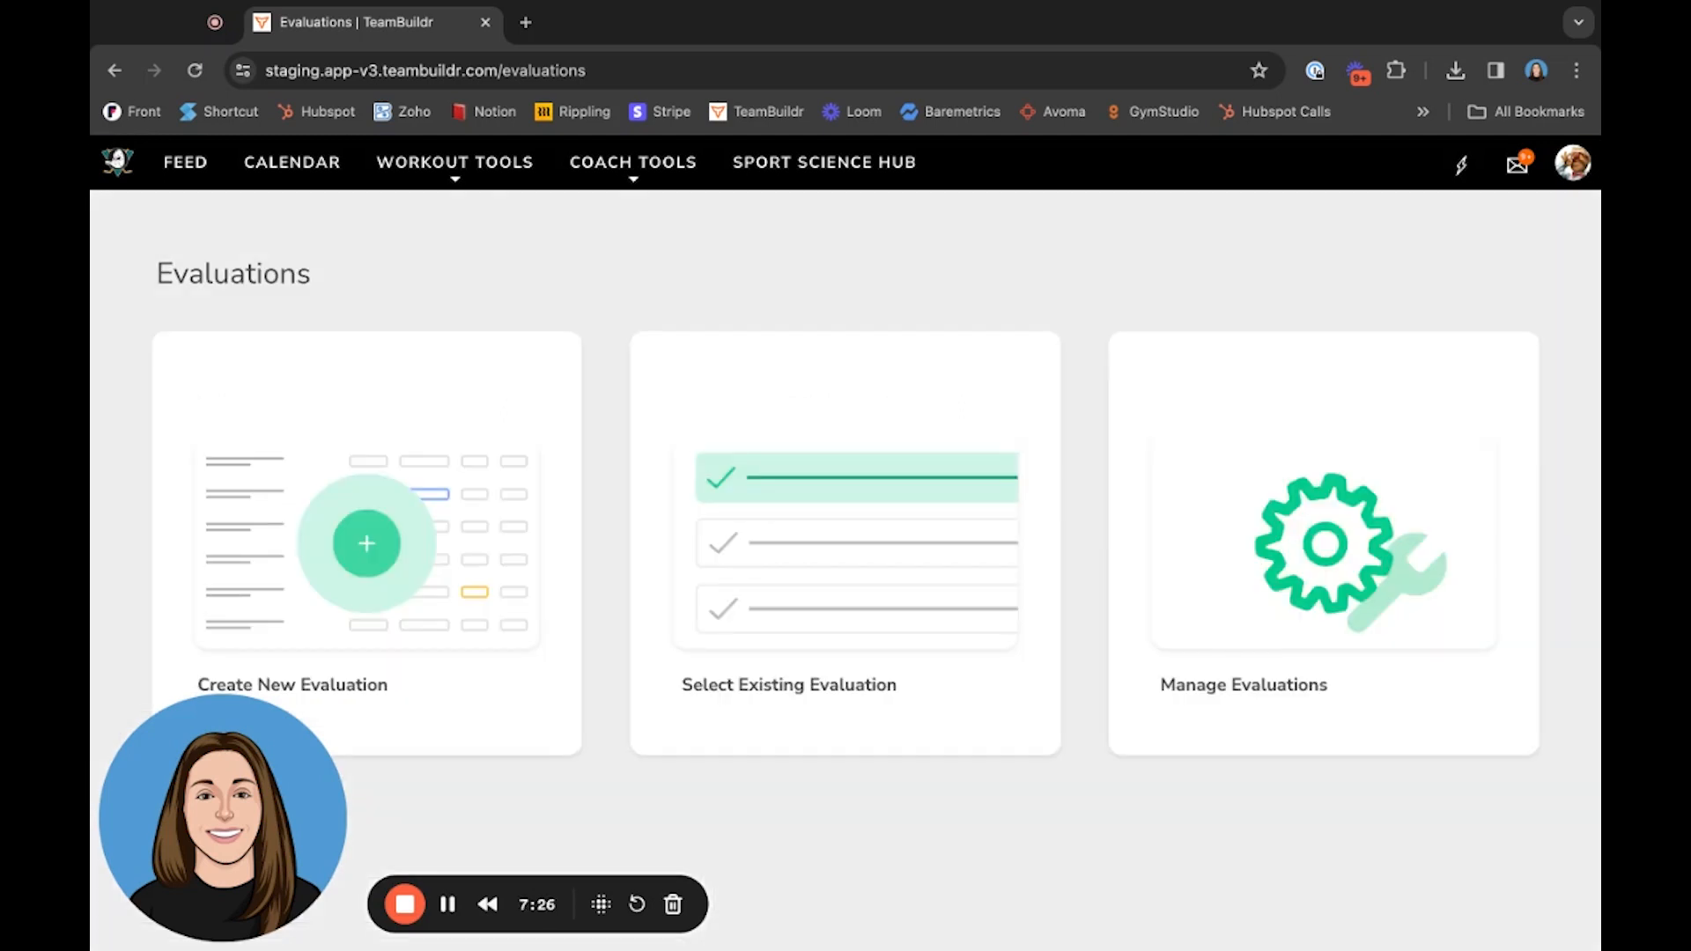
Select the existing Complete Movement Assessment evaluation and continue to its date and group settings.
click(848, 578)
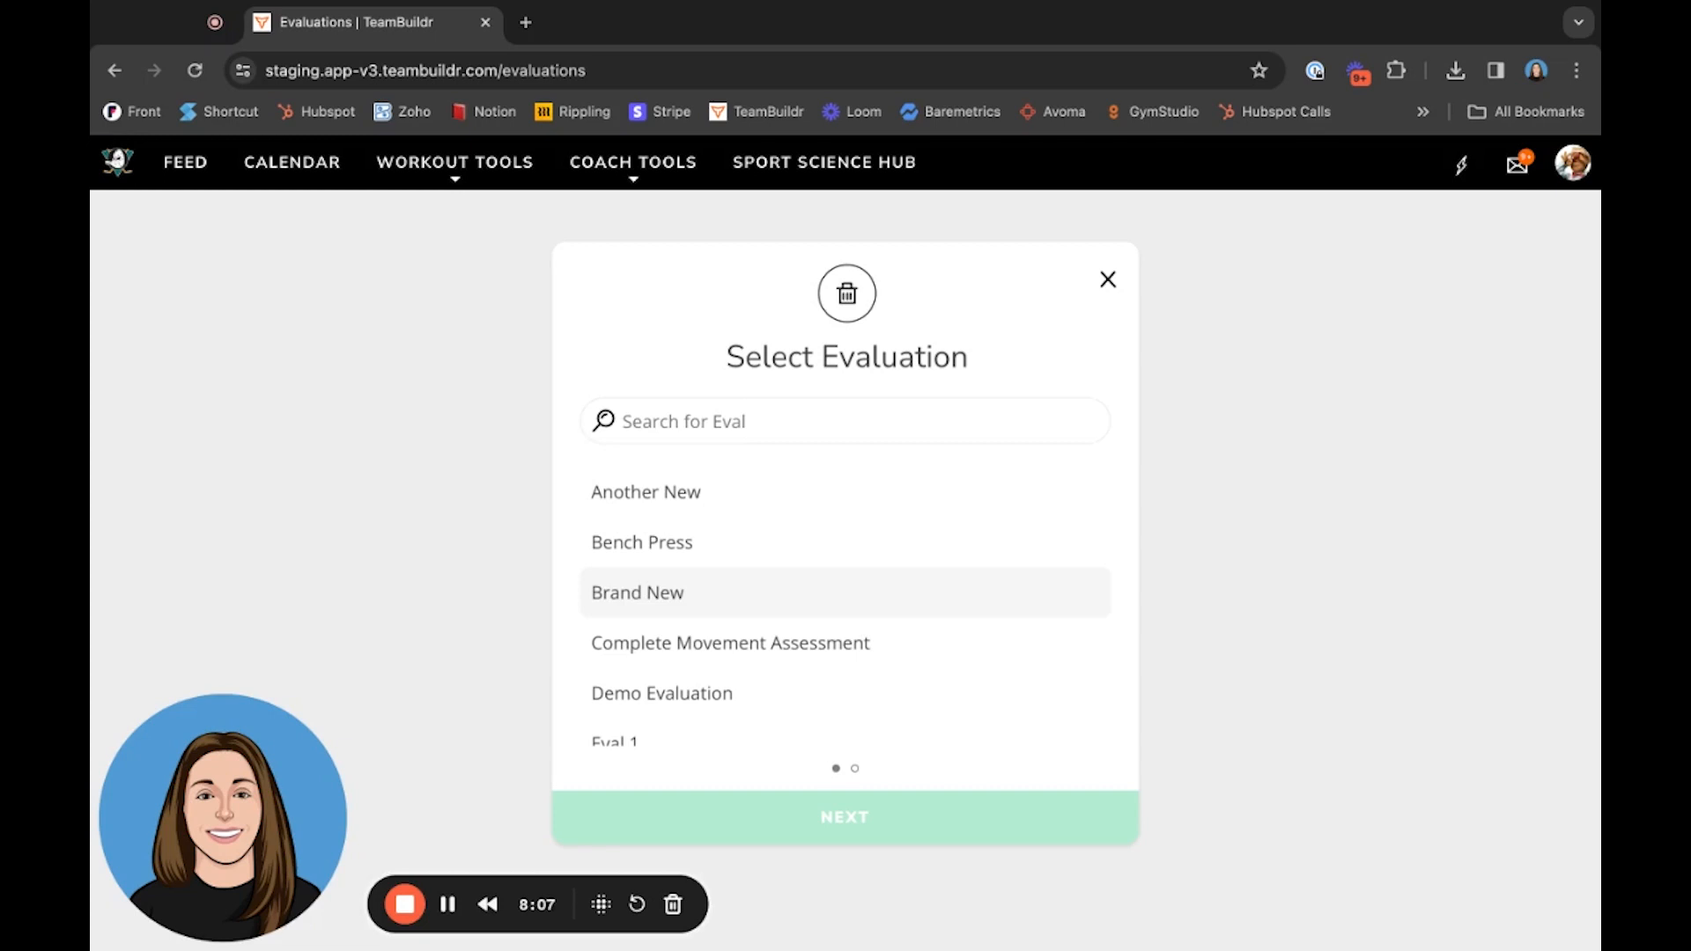
click(807, 642)
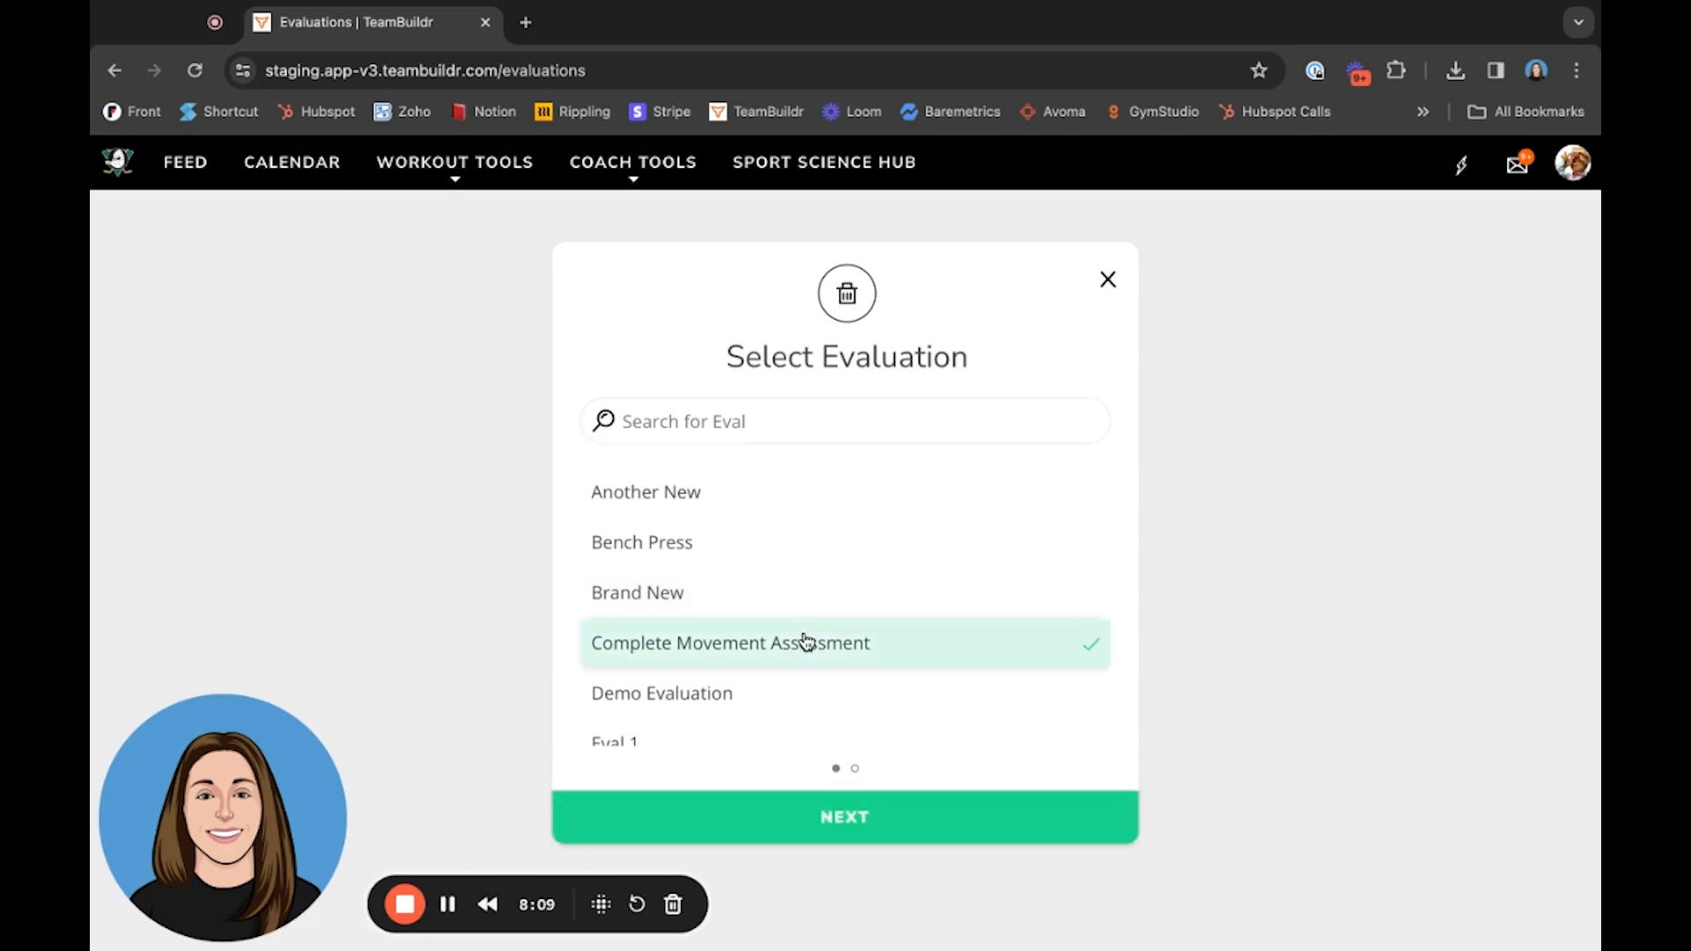
click(883, 836)
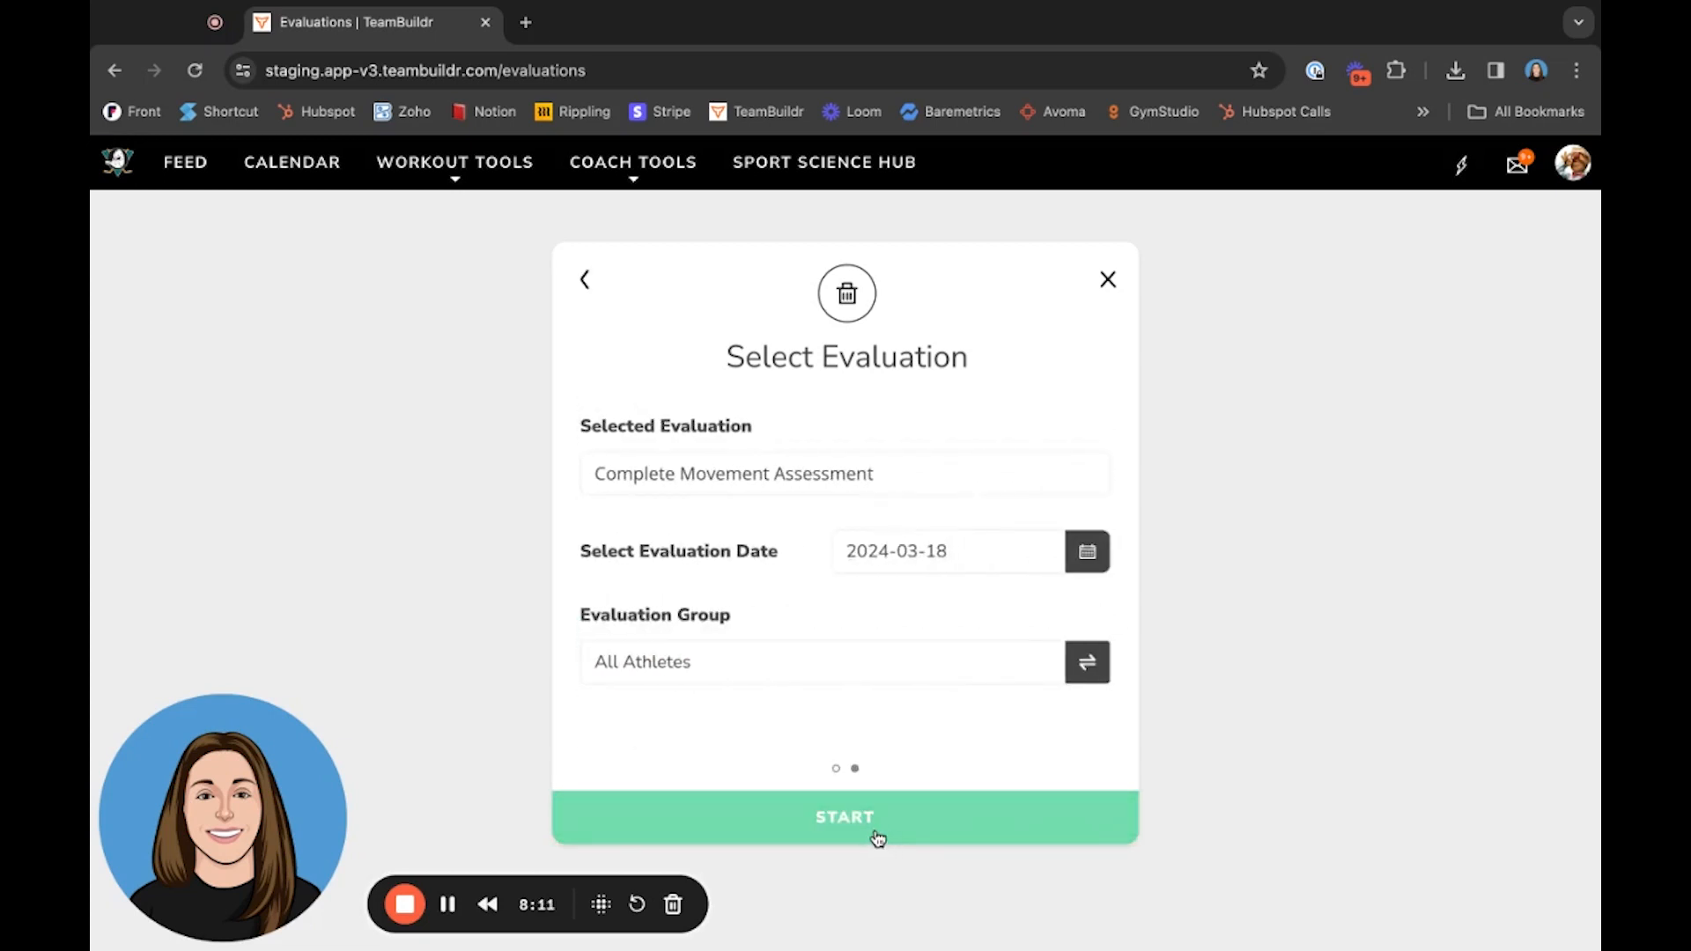
Set the Complete Movement Assessment date to 2024-03-21, keep All Athletes as the evaluation group, and start the evaluation.
click(1087, 553)
click(1106, 662)
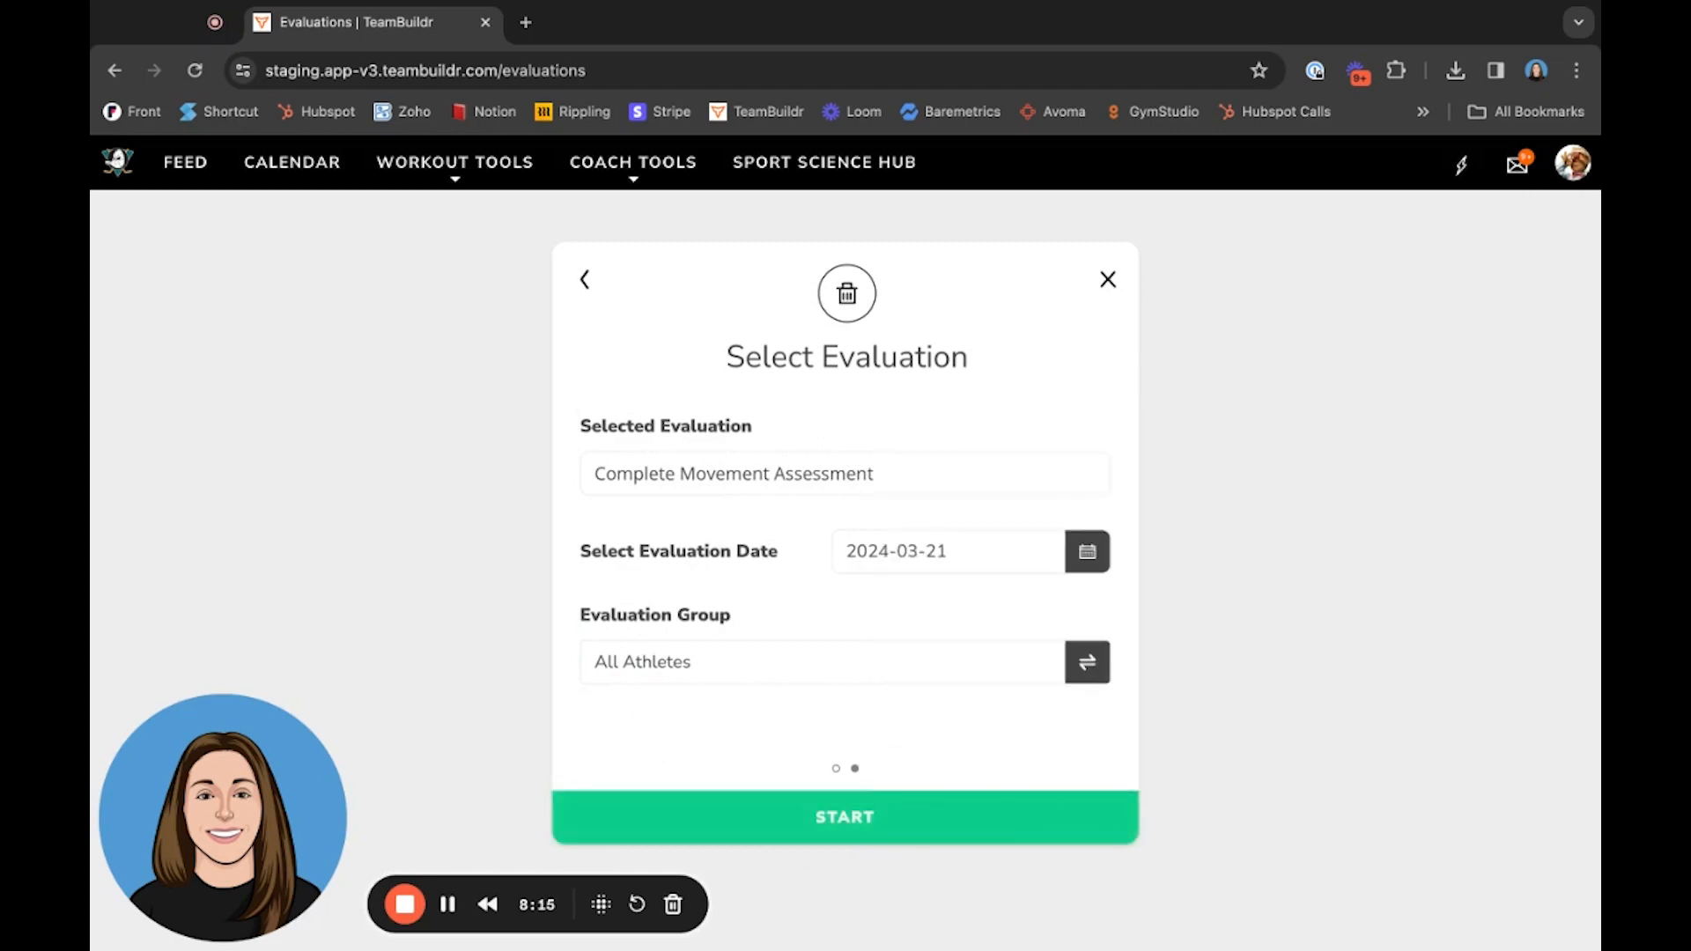
click(1081, 667)
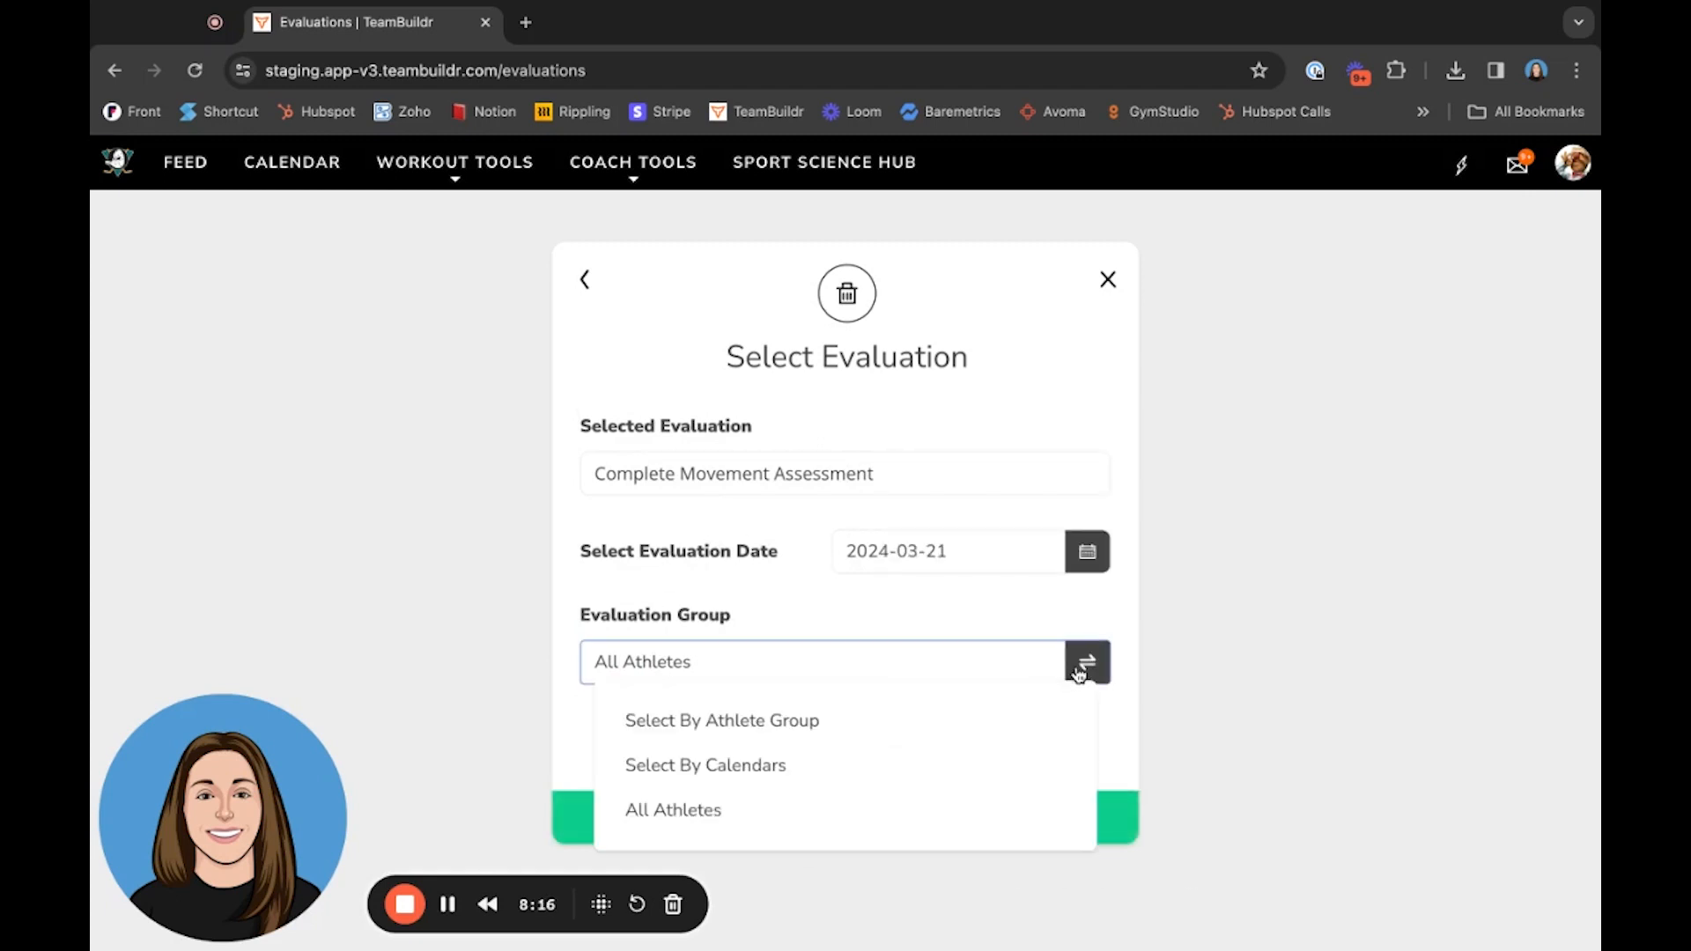
click(767, 806)
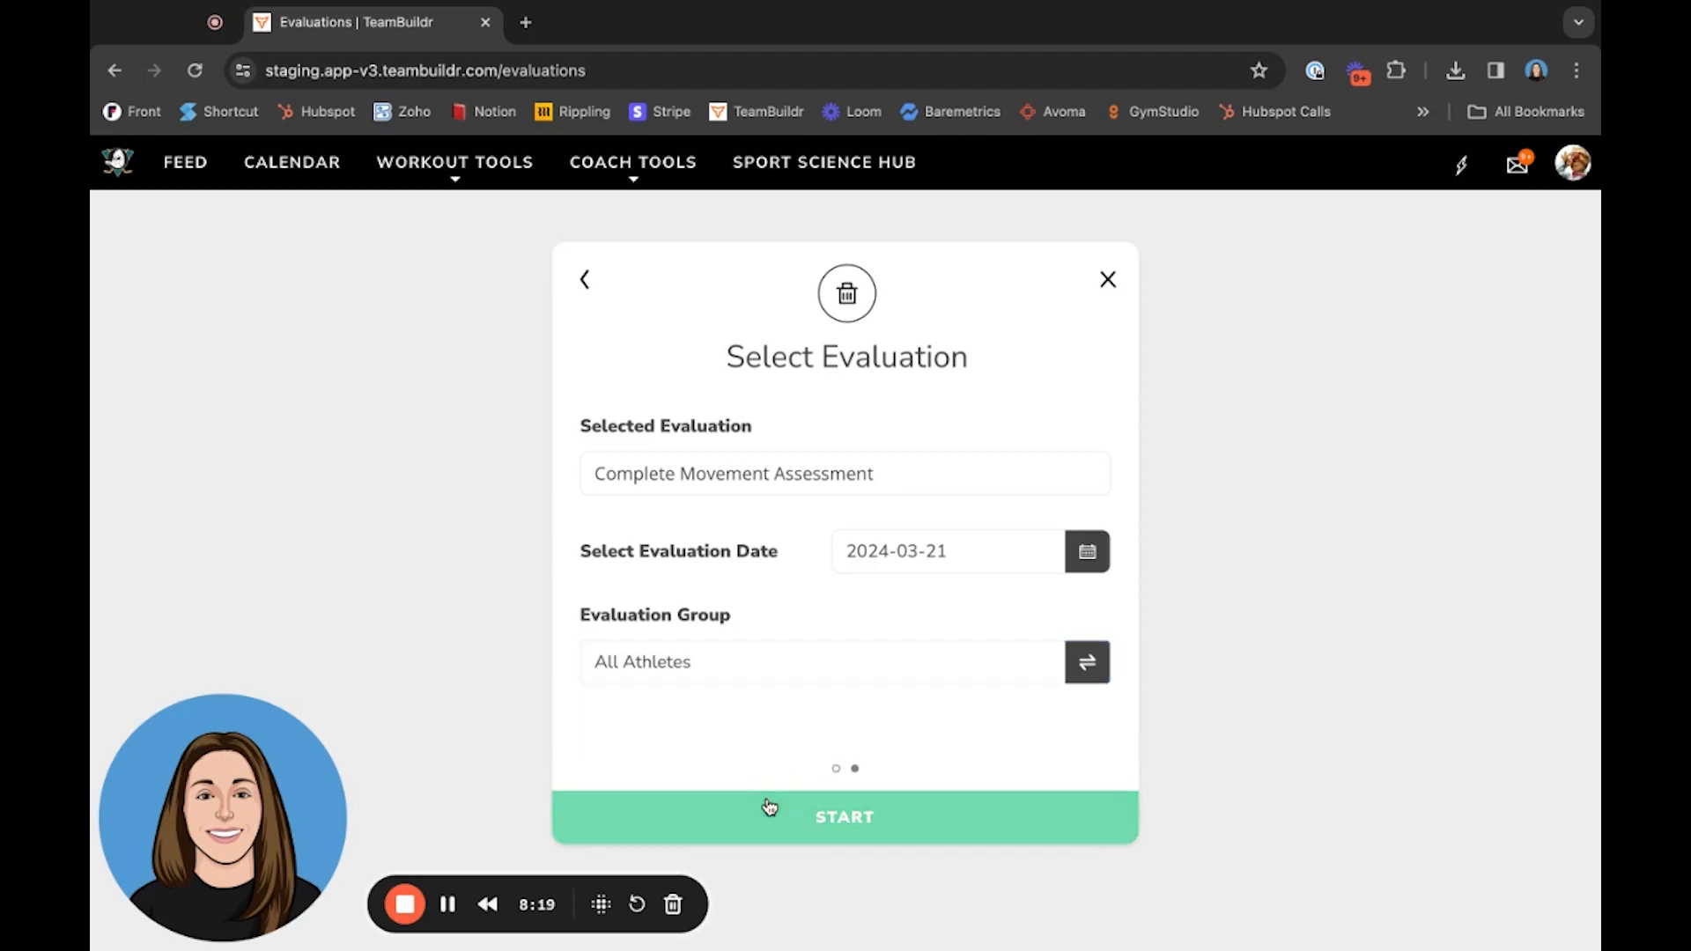
click(874, 821)
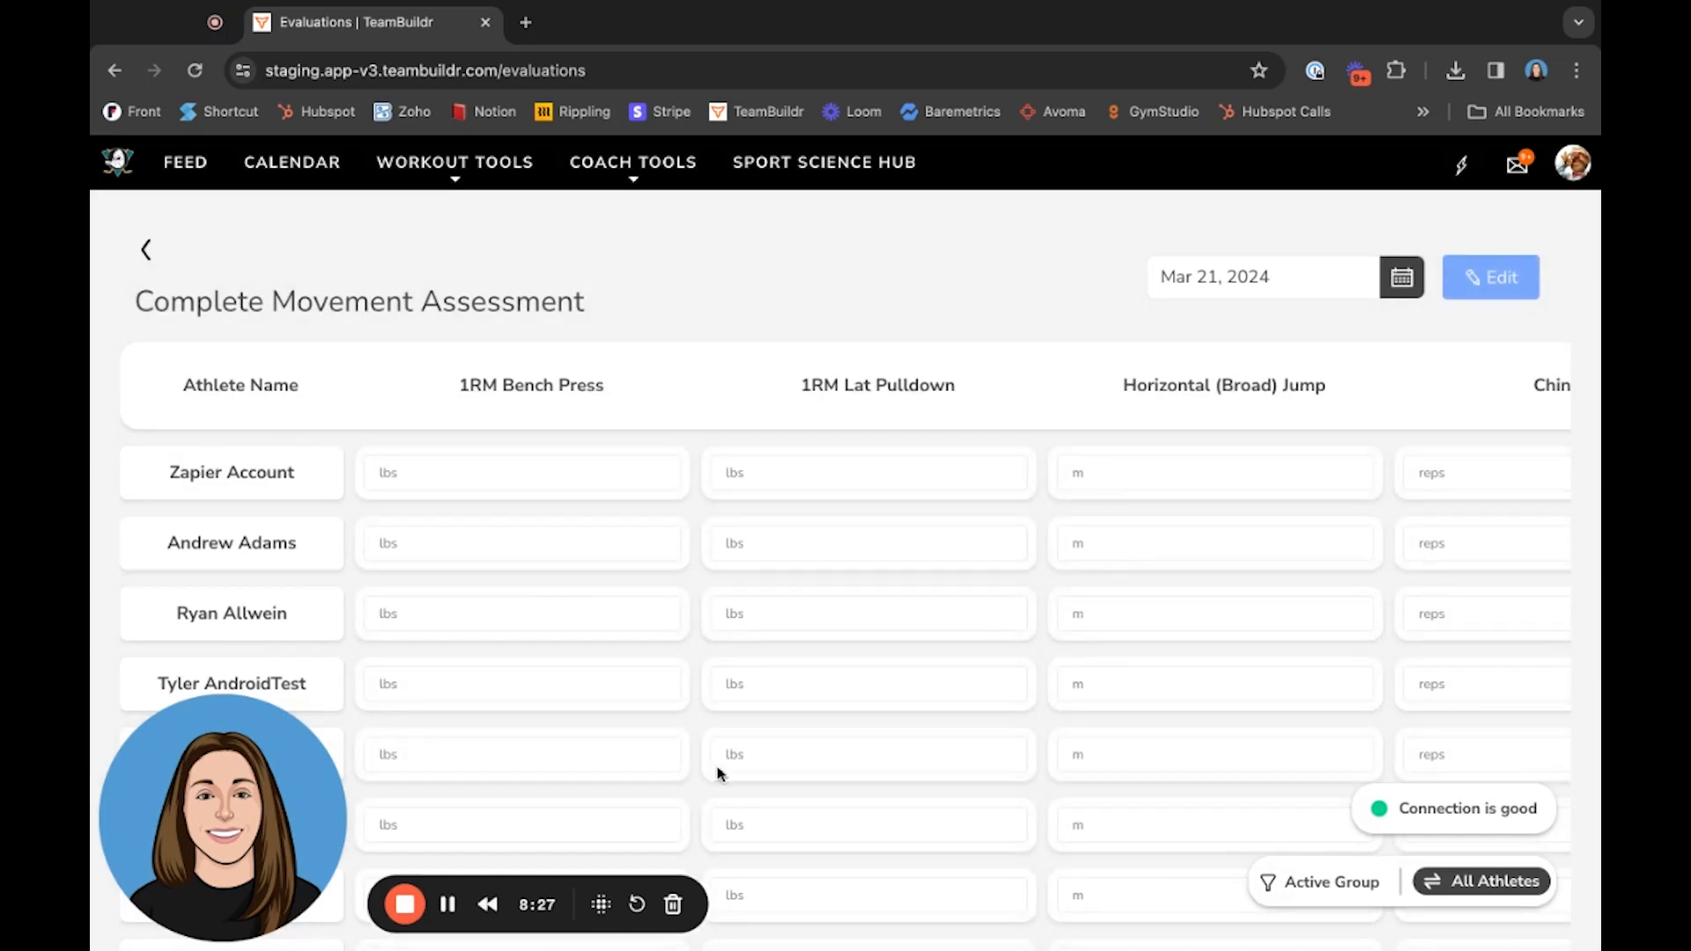
Leave the Complete Movement Assessment sheet, close the evaluation selection, and go to the Manage Evaluations list.
click(148, 257)
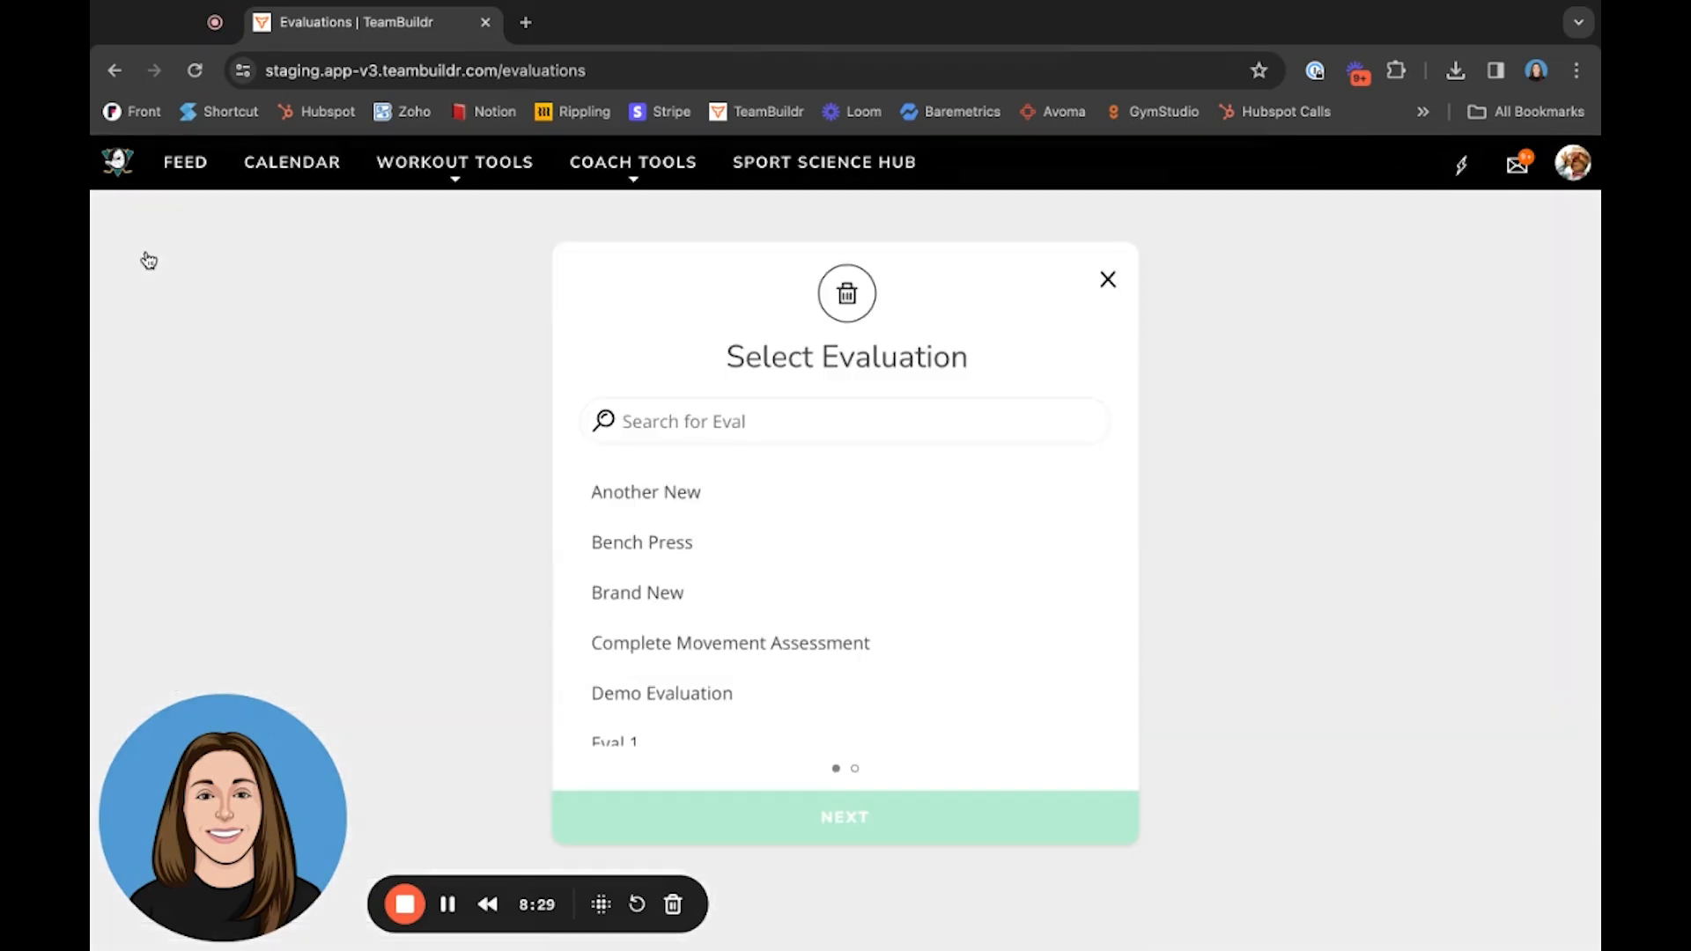
click(1106, 282)
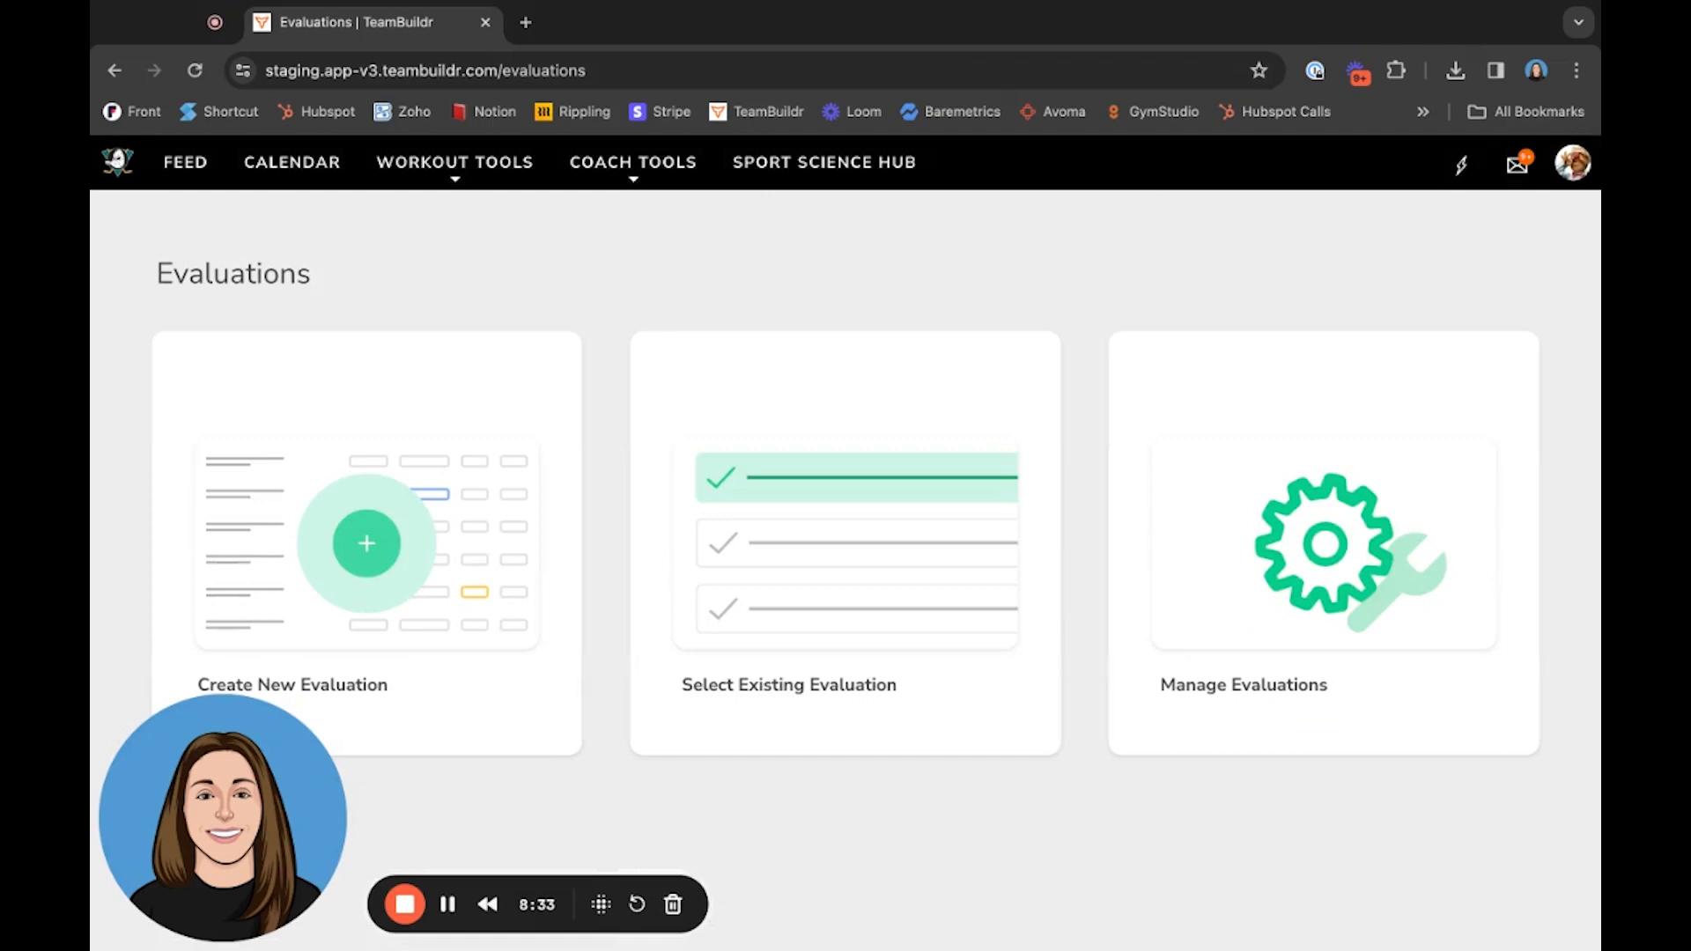
click(1340, 558)
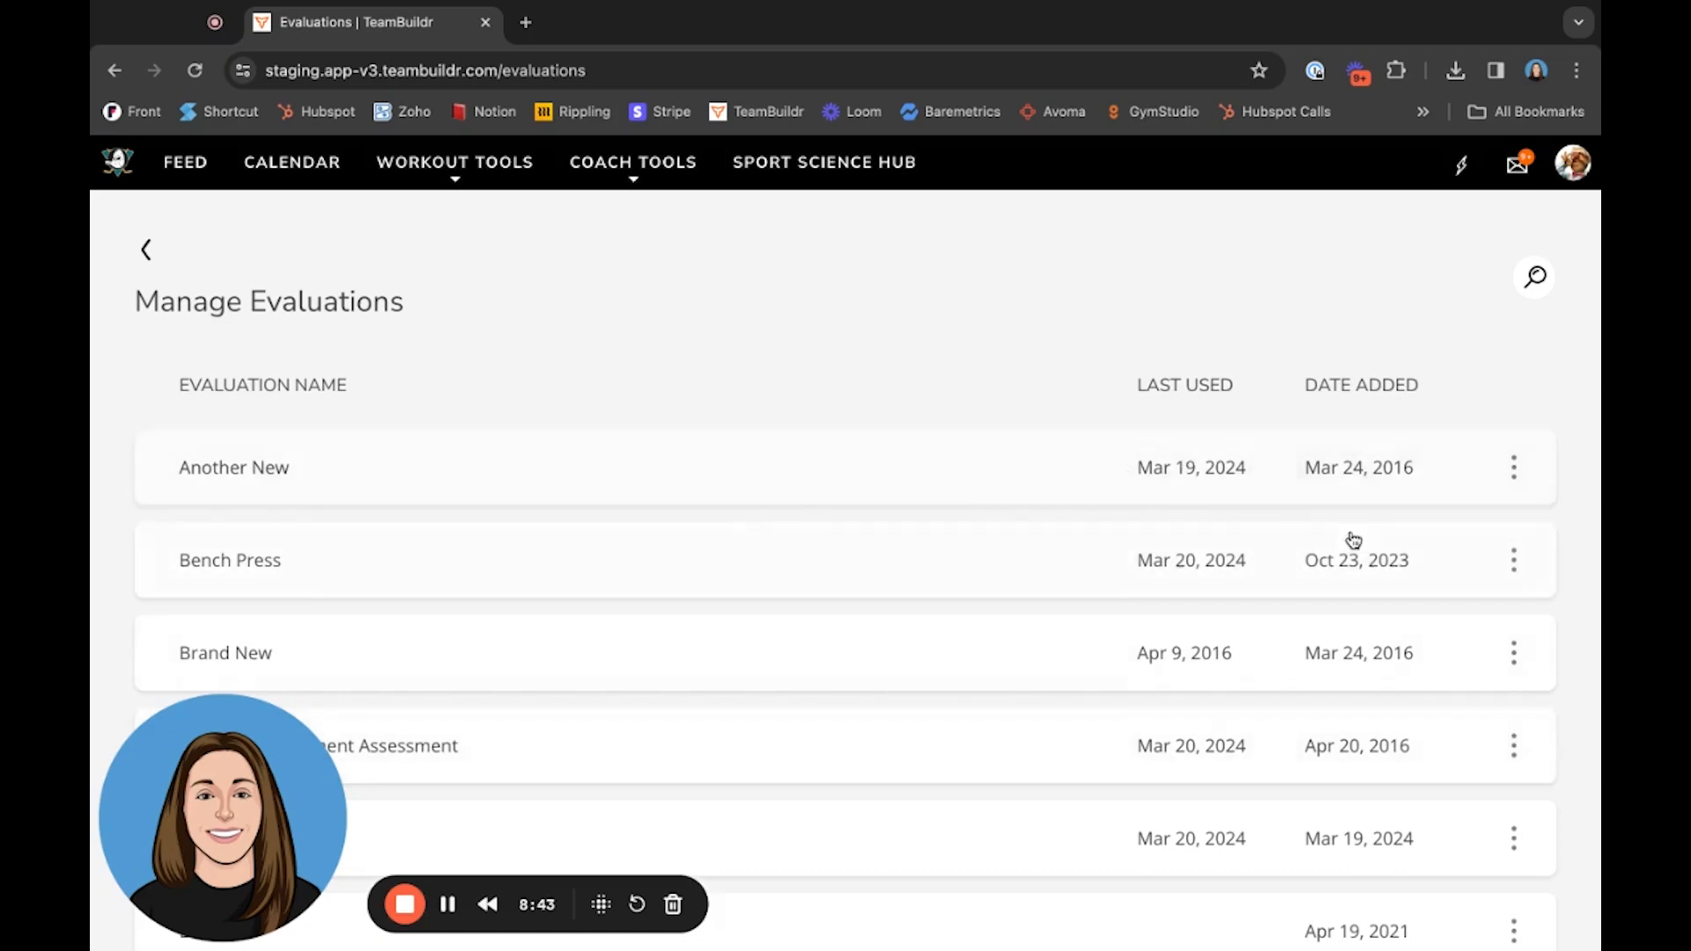
Open the Another New evaluation for editing to review its items, units and options, and close it without saving.
click(1516, 476)
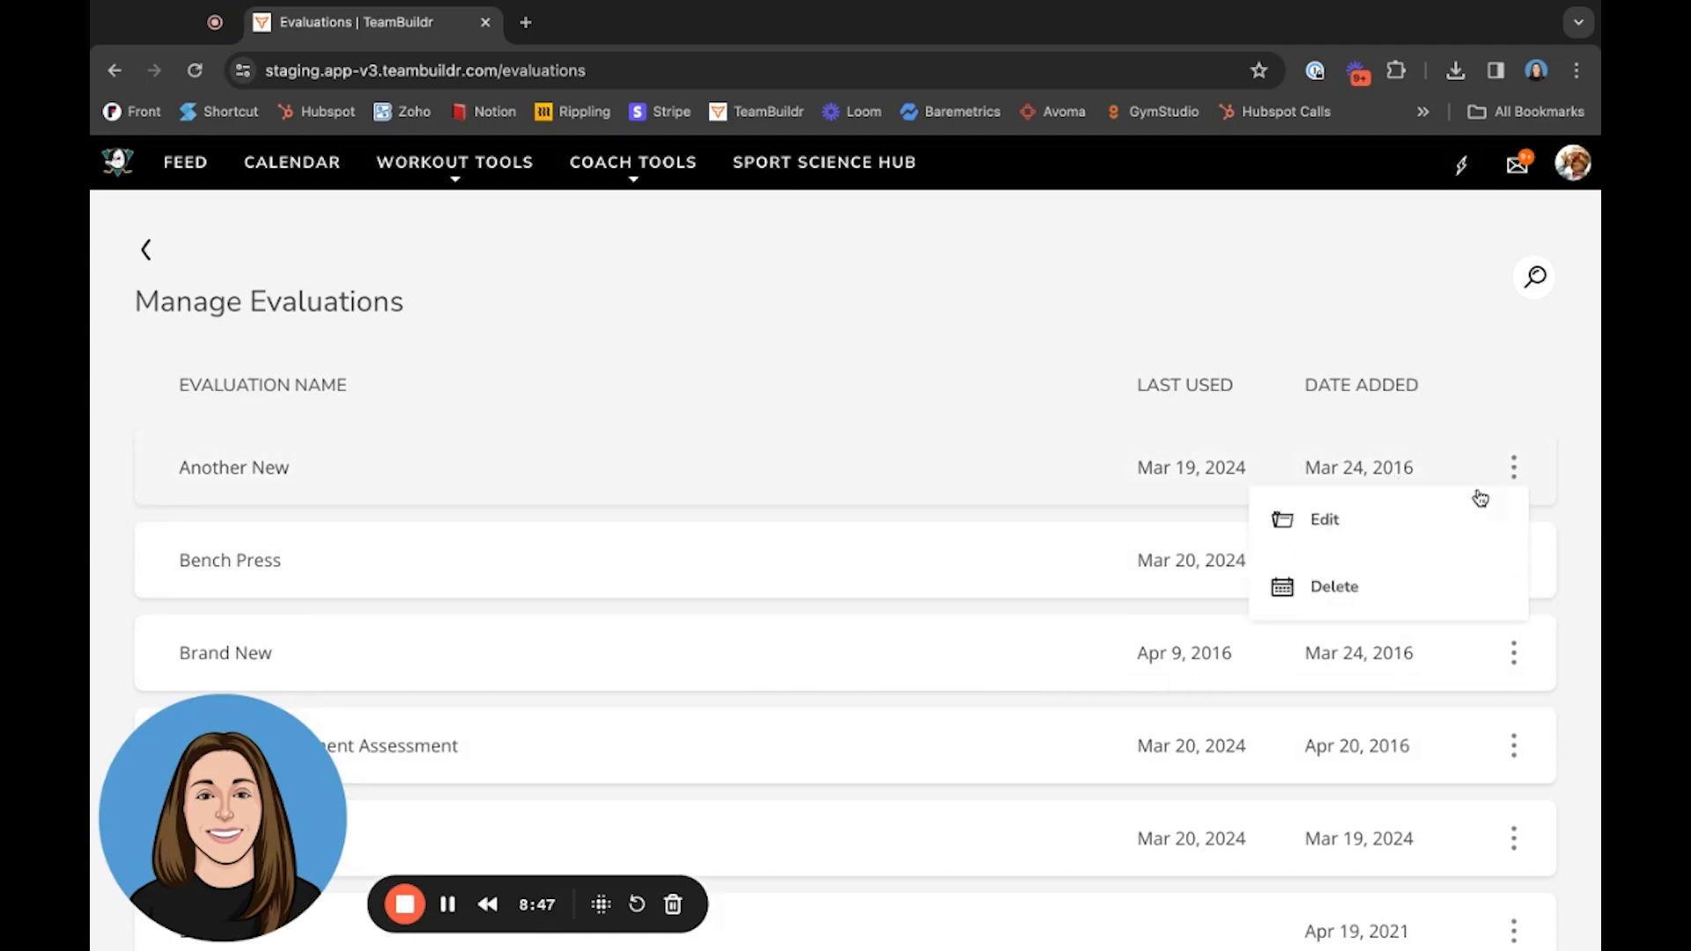
click(1356, 515)
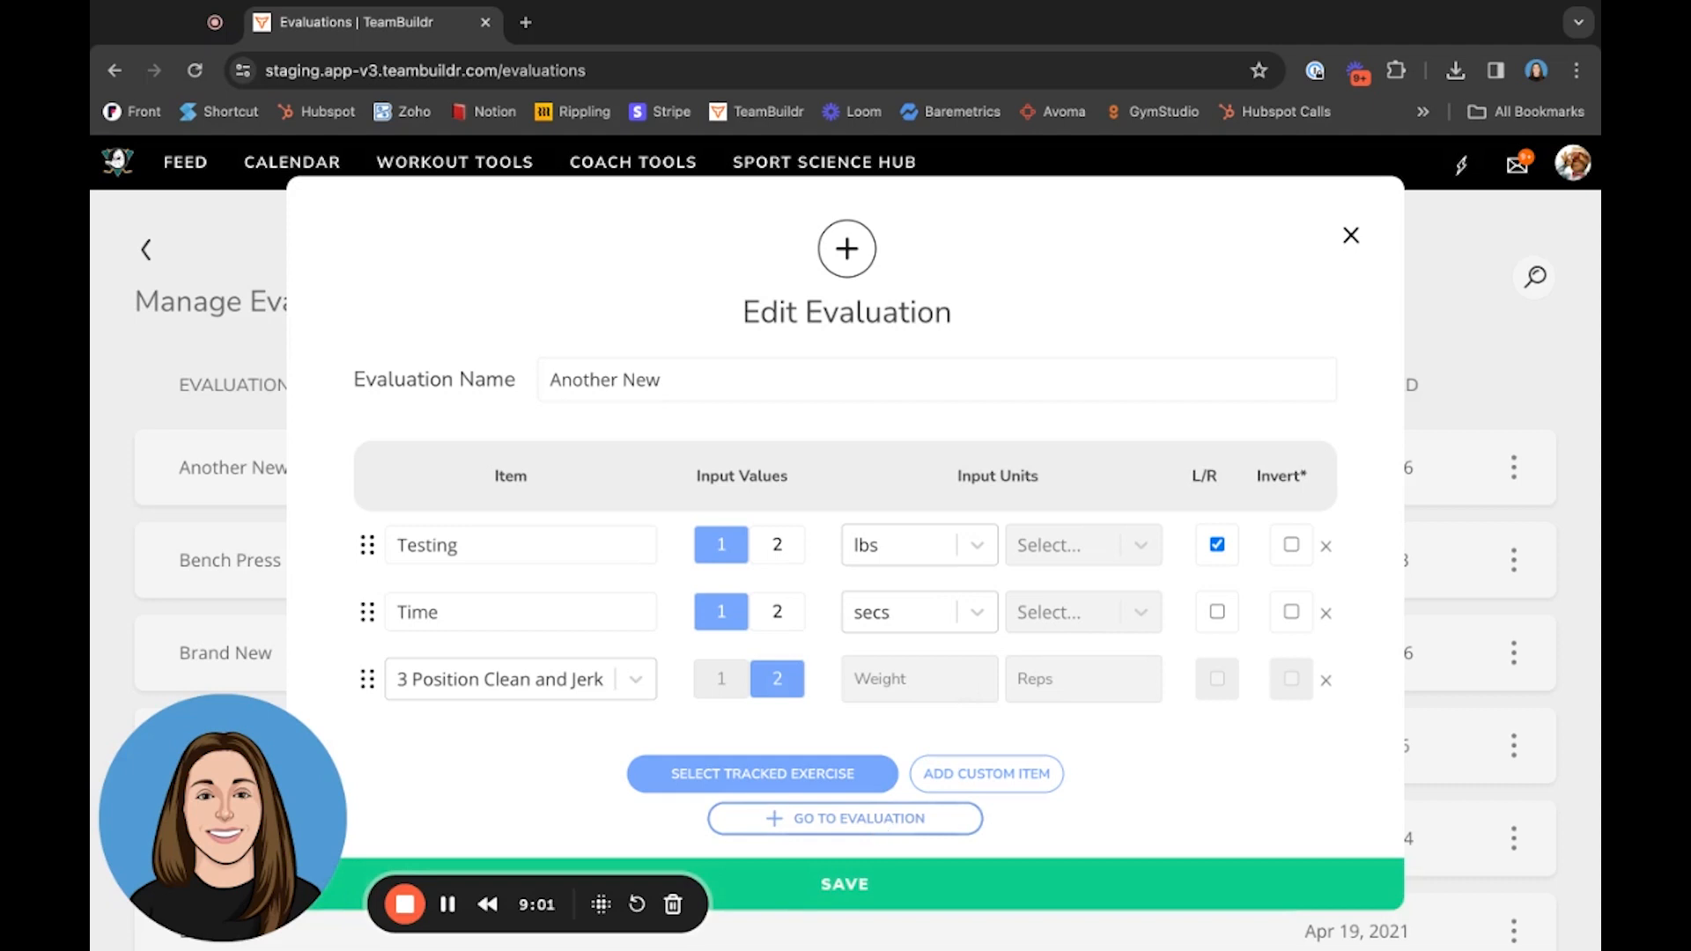
click(1350, 236)
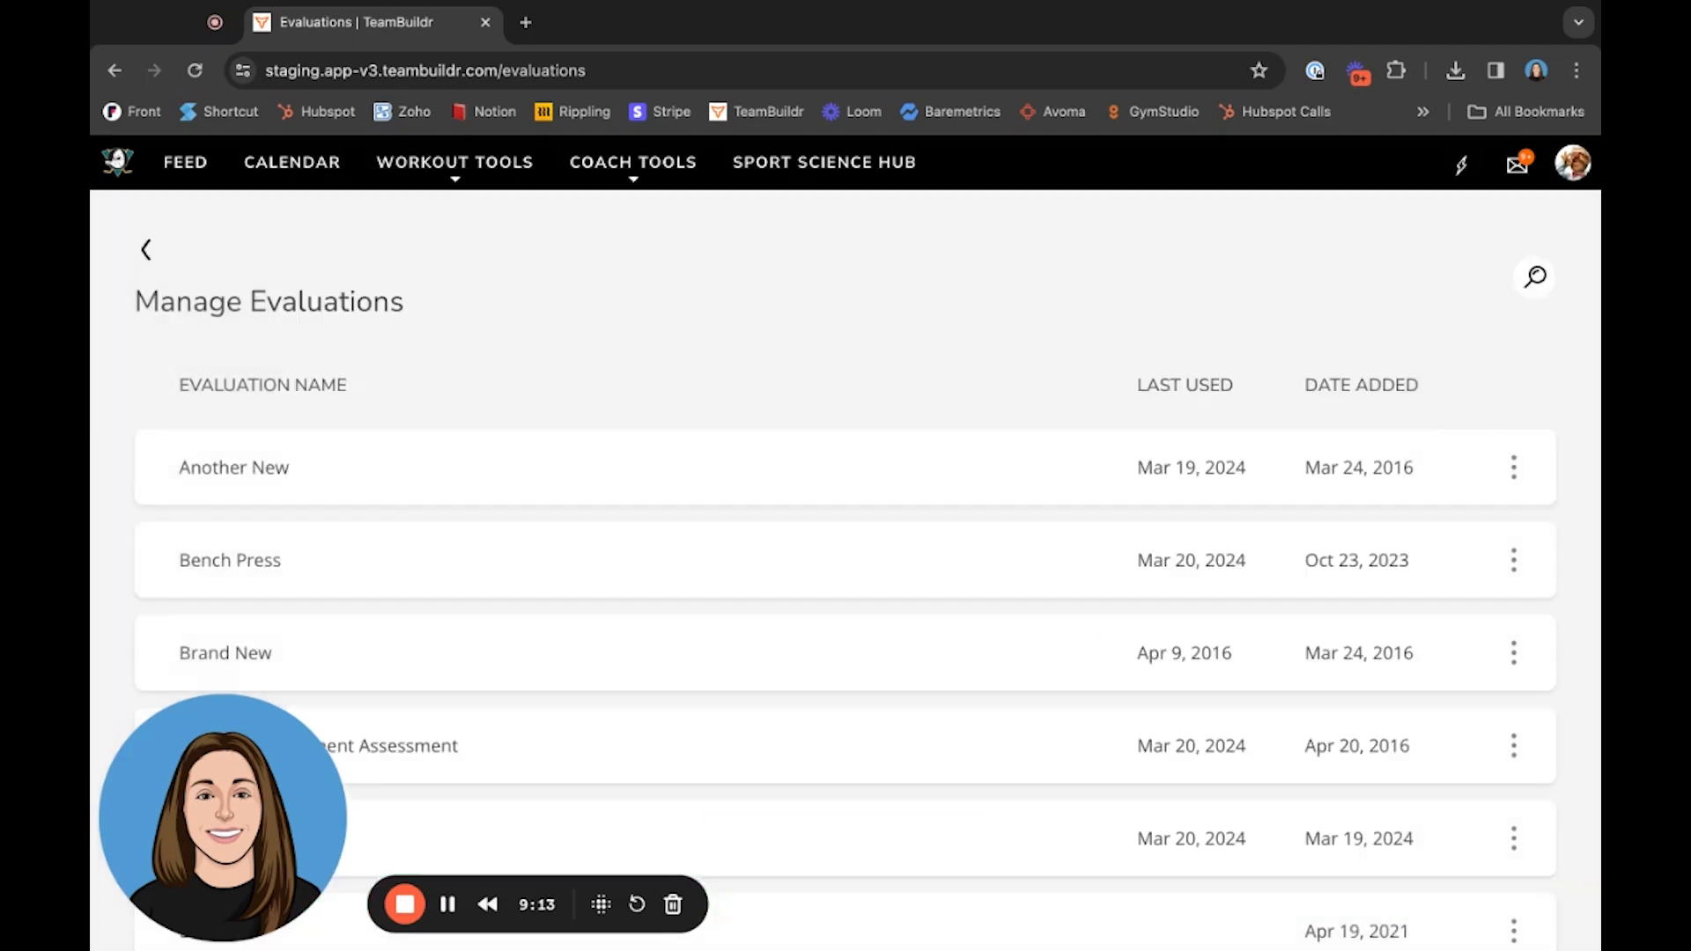